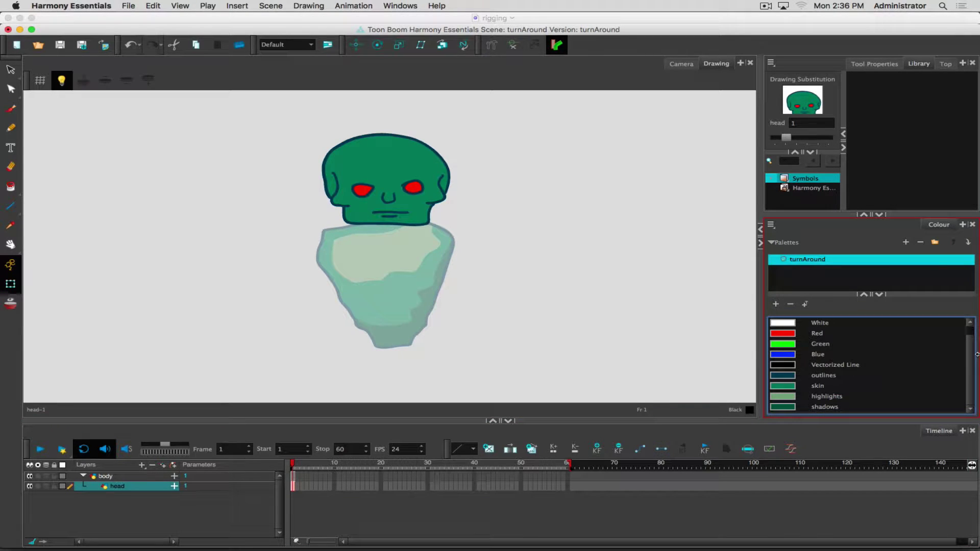
# Add a swatch named base to the turnAround palette and mix it as blue with H 224, S 78, V 84.
pyautogui.click(775, 305)
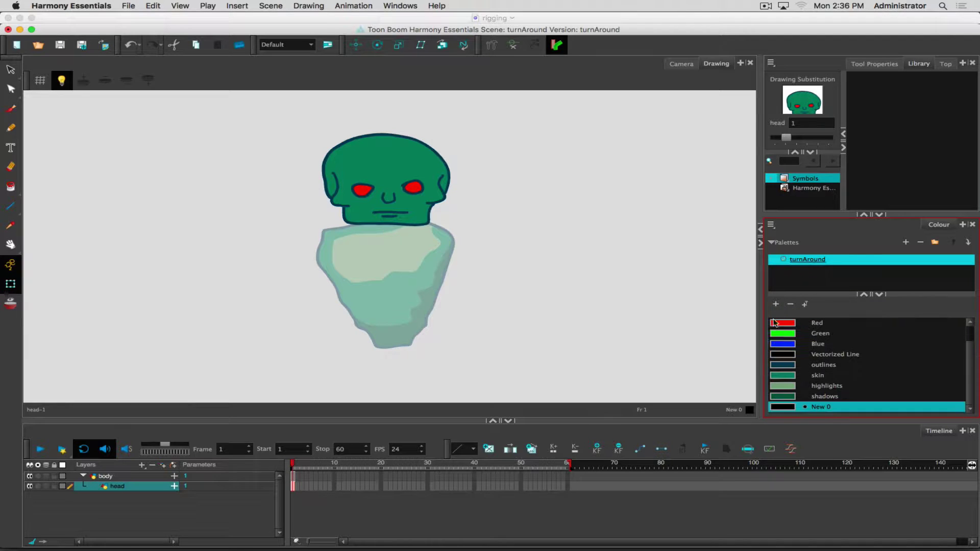
pyautogui.doubleClick(783, 408)
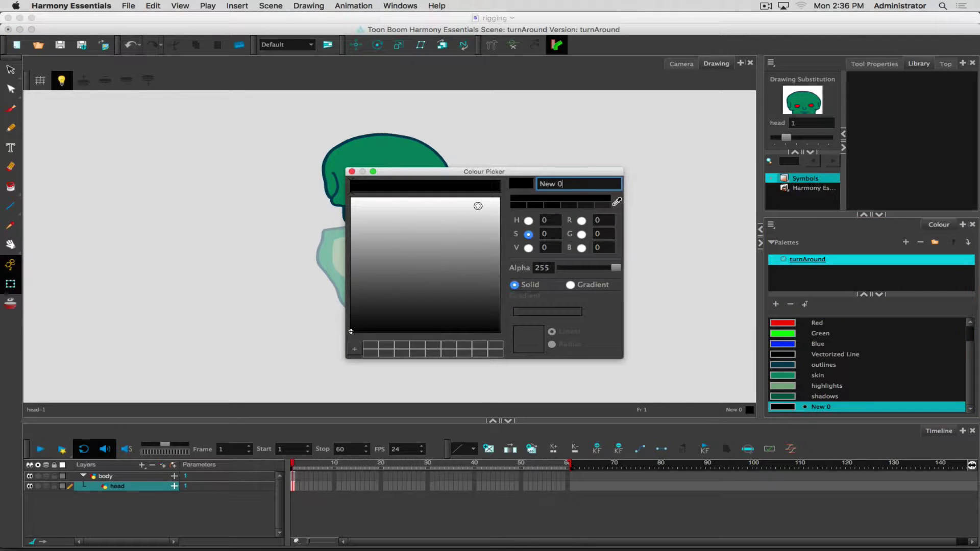
pyautogui.moveTo(427, 270); pyautogui.dragTo(443, 219)
pyautogui.click(467, 186)
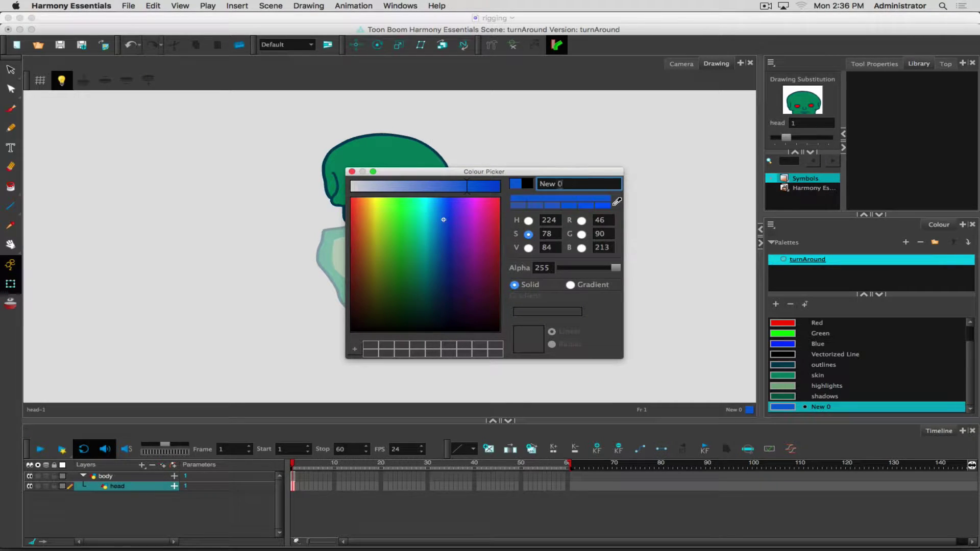
pyautogui.moveTo(561, 184); pyautogui.dragTo(442, 193)
pyautogui.write('b')
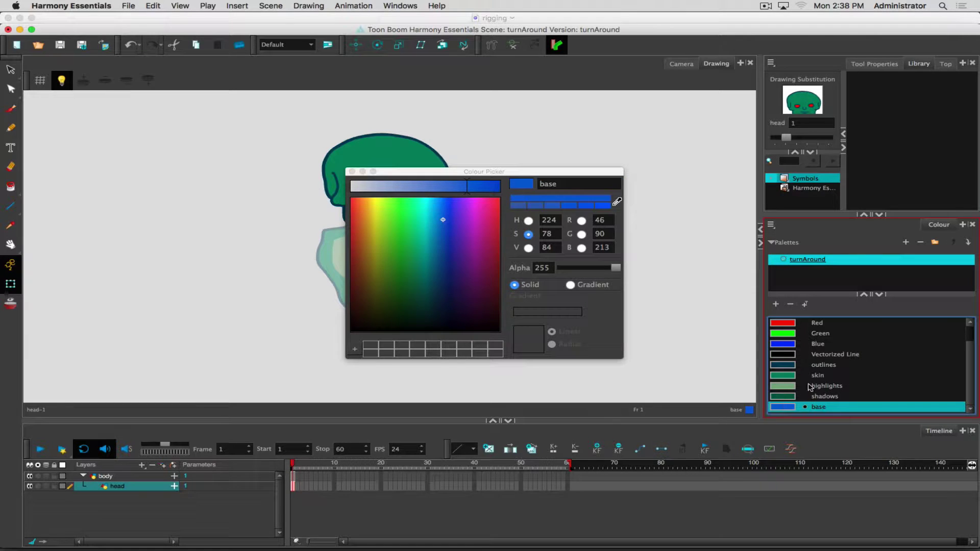
pyautogui.write('ase')
pyautogui.press('Return')
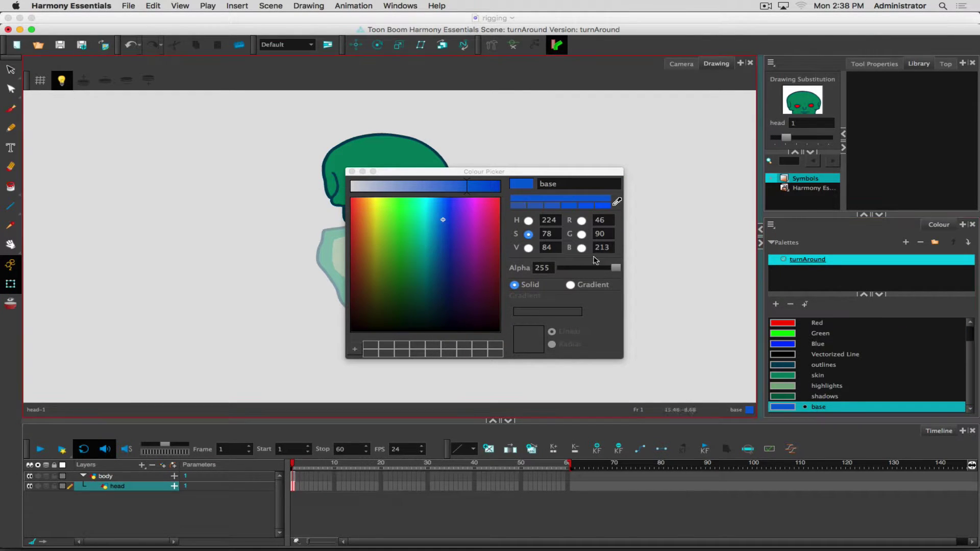
pyautogui.click(548, 185)
pyautogui.press('Return')
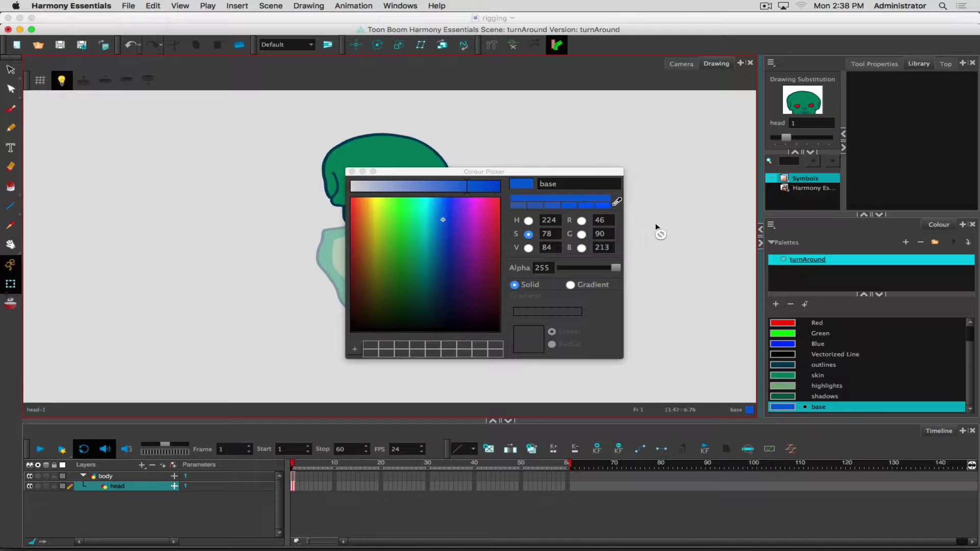
# Preview the base colour in the picker by its value, red, green and blue channels.
pyautogui.click(529, 249)
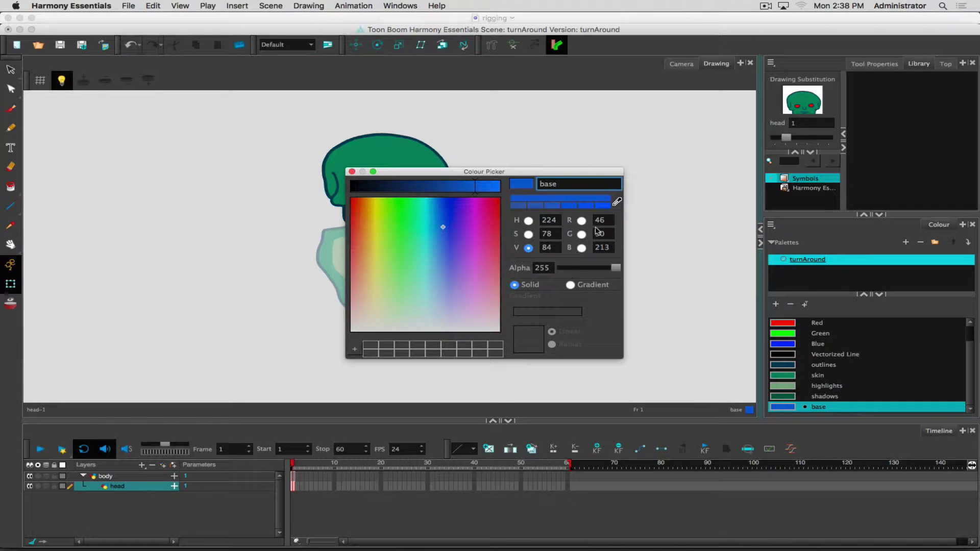
pyautogui.click(581, 221)
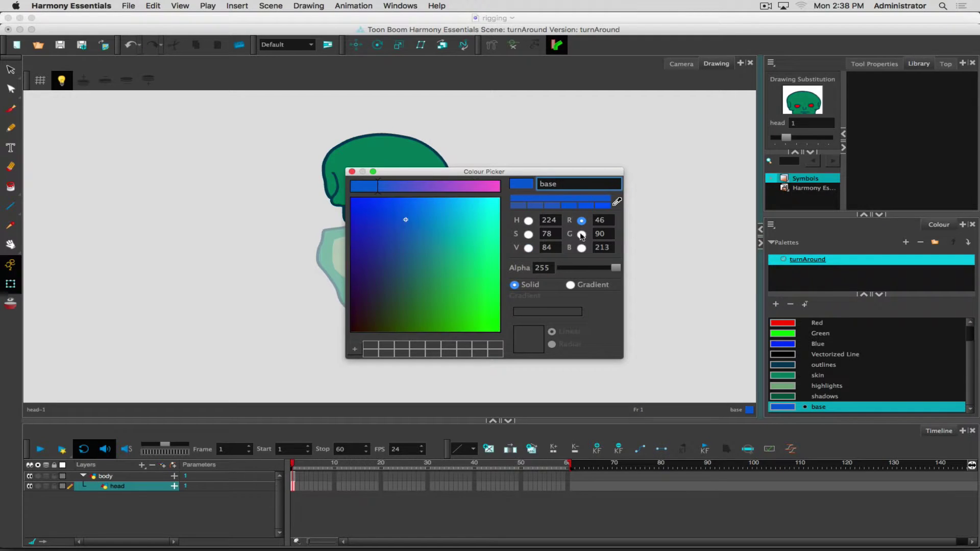
pyautogui.click(581, 234)
pyautogui.click(582, 248)
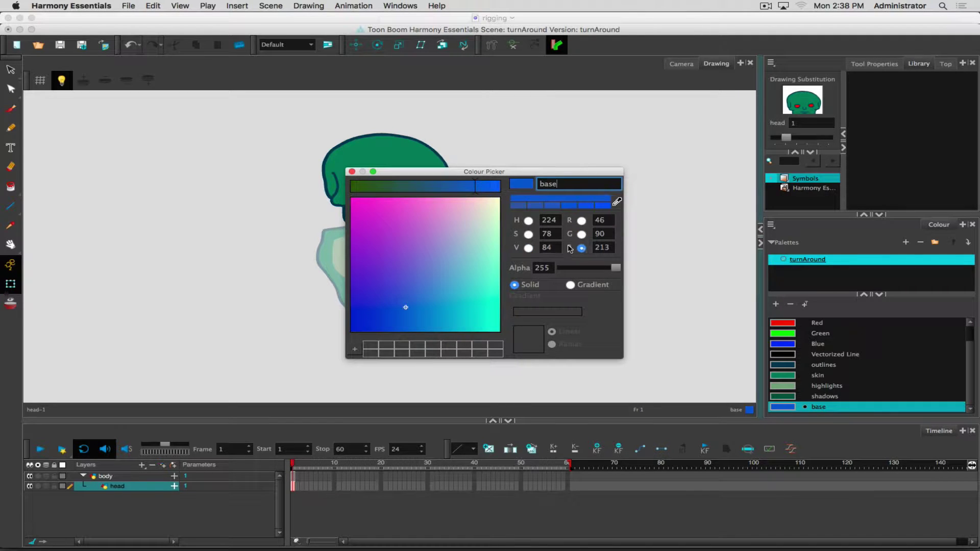
# Adjust the base swatch to a more vivid blue with H 222, S 95, V 91.
pyautogui.click(529, 235)
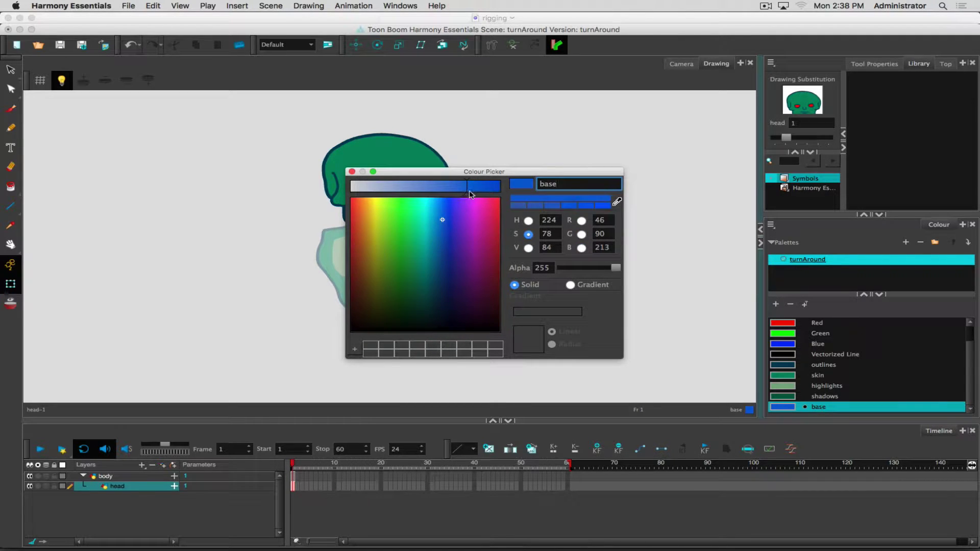
pyautogui.click(476, 190)
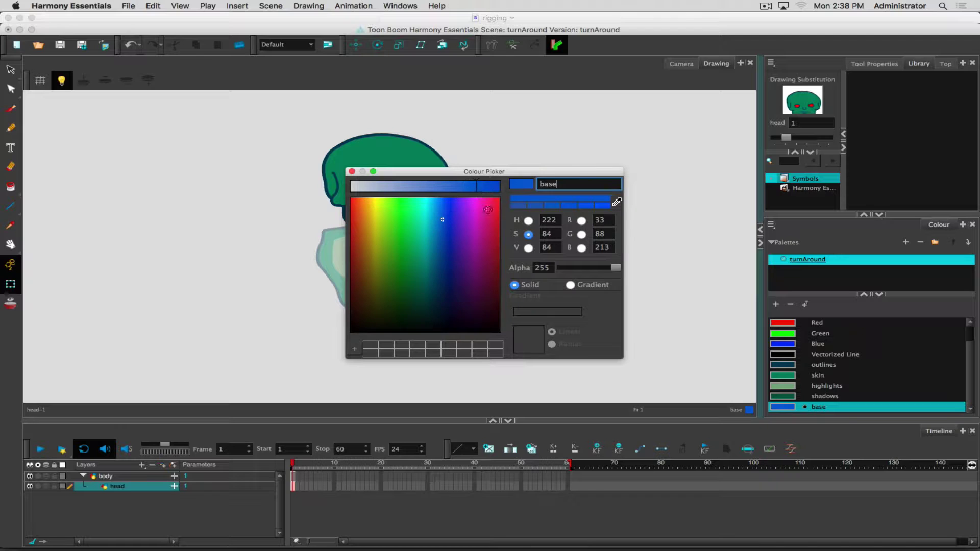
pyautogui.click(528, 248)
pyautogui.click(487, 189)
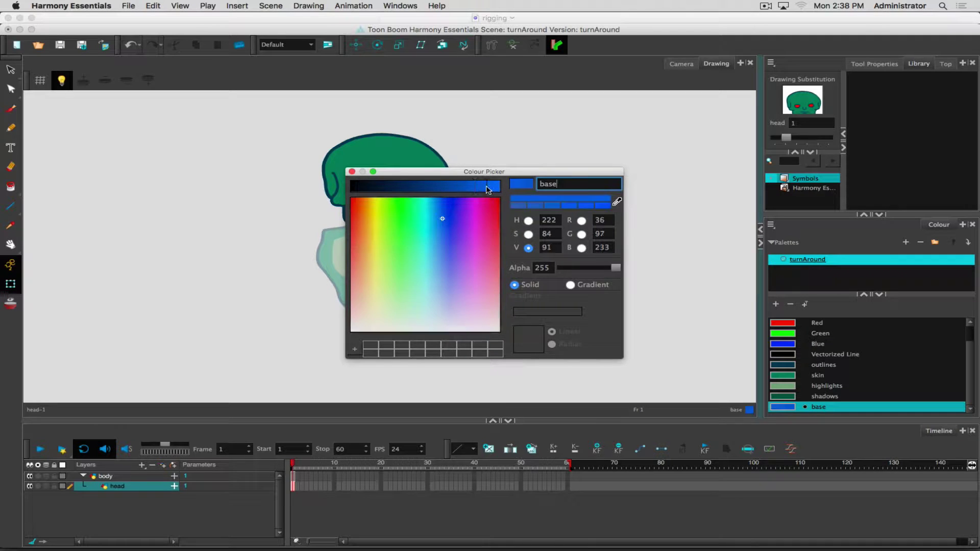
pyautogui.click(528, 234)
pyautogui.click(456, 190)
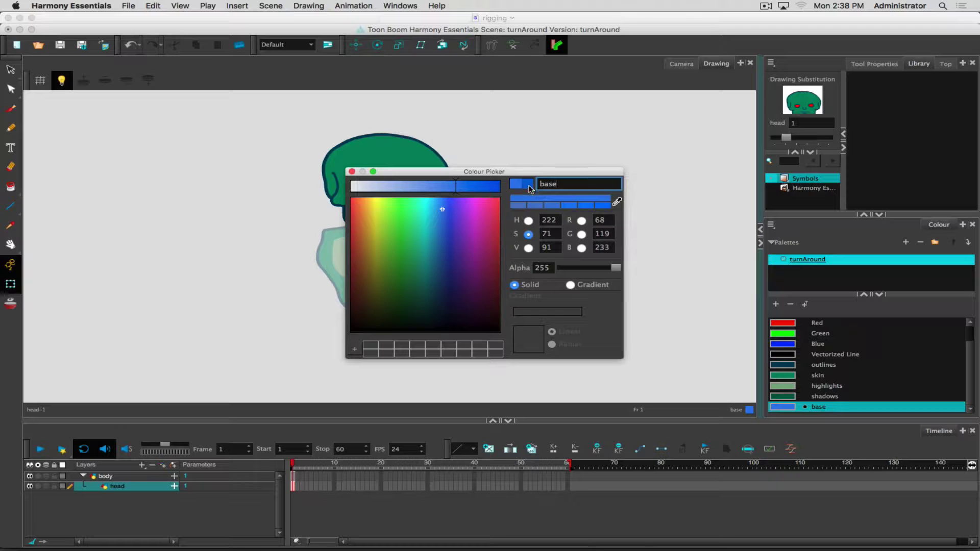
pyautogui.moveTo(521, 185)
pyautogui.mouseDown()
pyautogui.moveTo(485, 188)
pyautogui.moveTo(494, 187)
pyautogui.mouseUp()
pyautogui.click(488, 187)
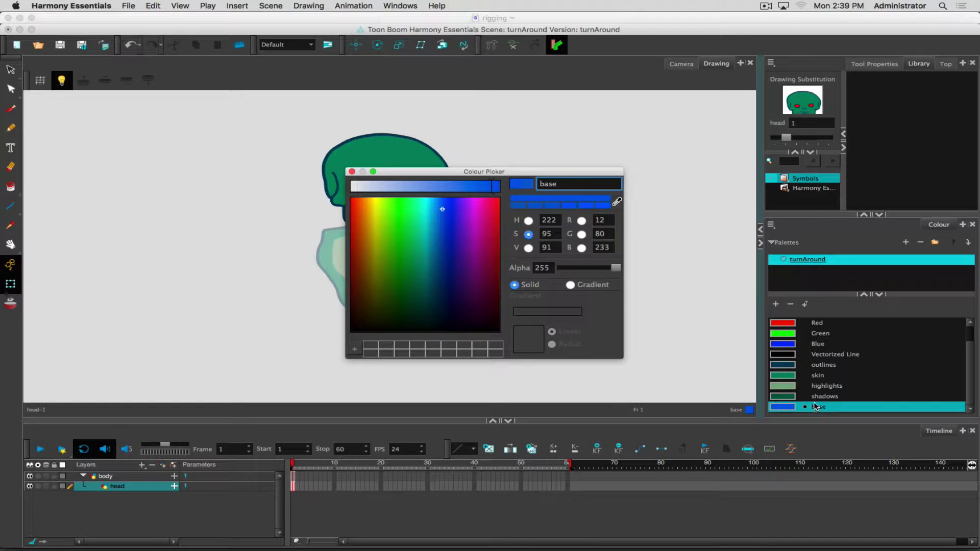
# Add a lighter blue swatch named bh, derived from base, with H 220, S 73, V 95.
pyautogui.click(775, 305)
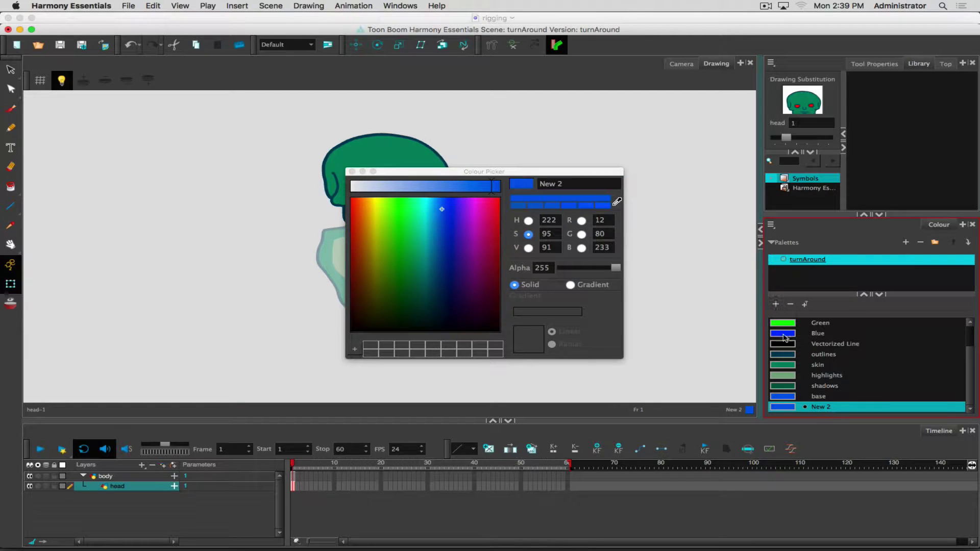
pyautogui.click(570, 184)
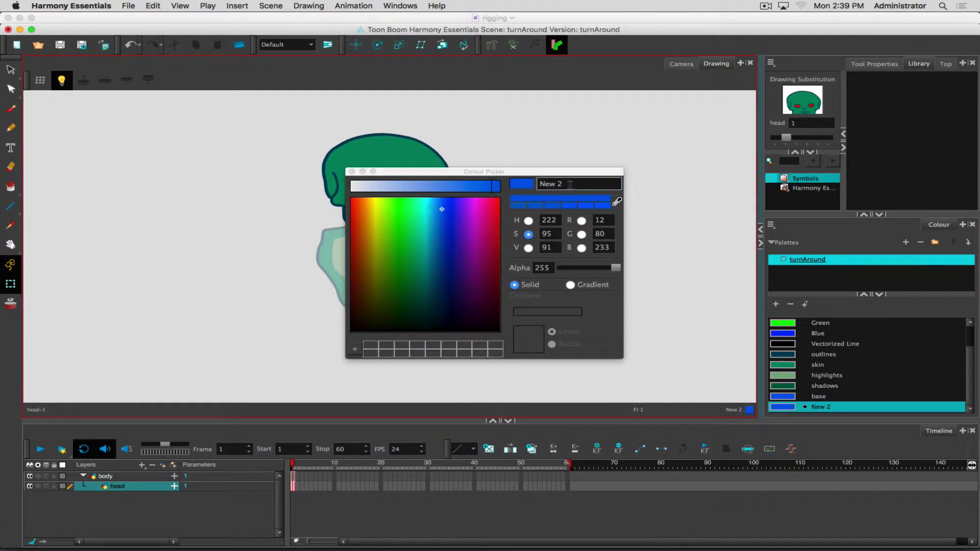
pyautogui.click(506, 176)
pyautogui.write('bh')
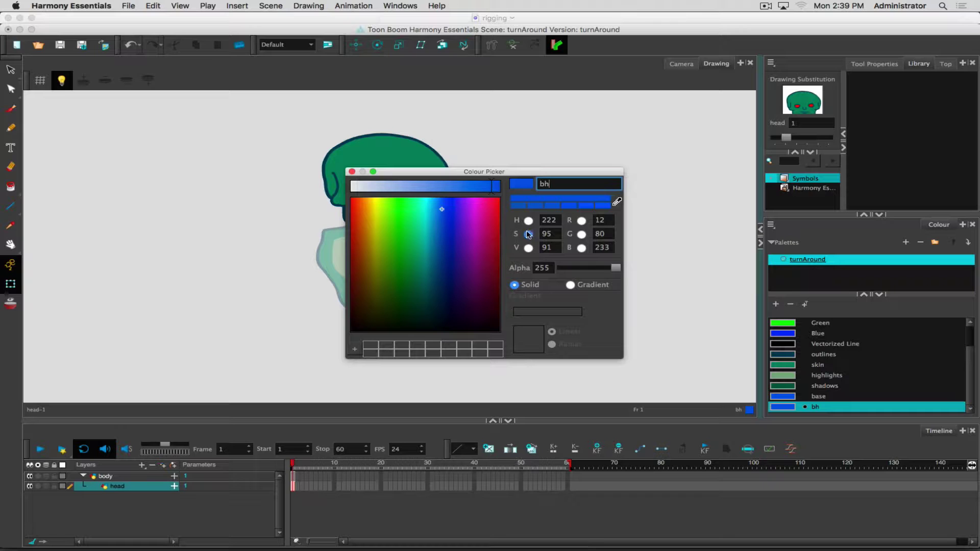
pyautogui.click(459, 186)
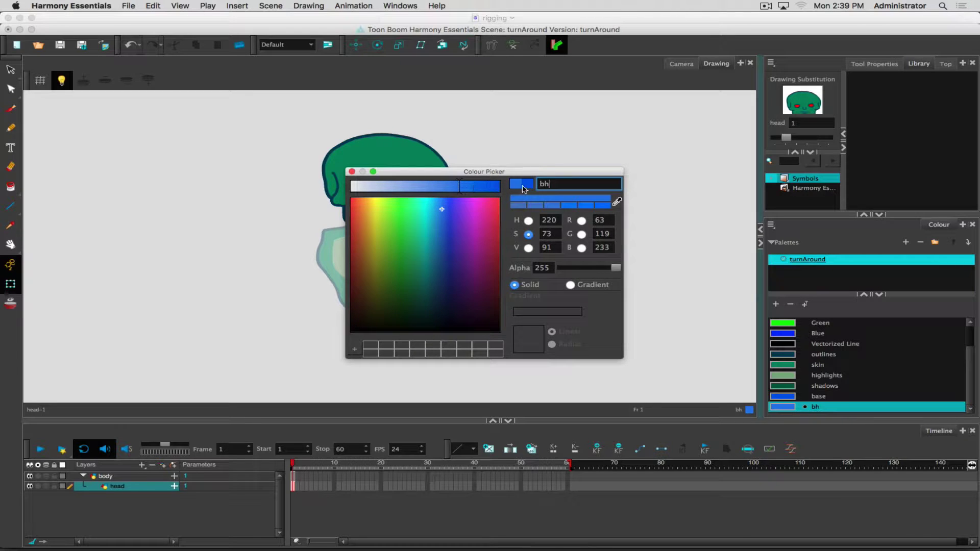
pyautogui.click(529, 249)
pyautogui.click(493, 186)
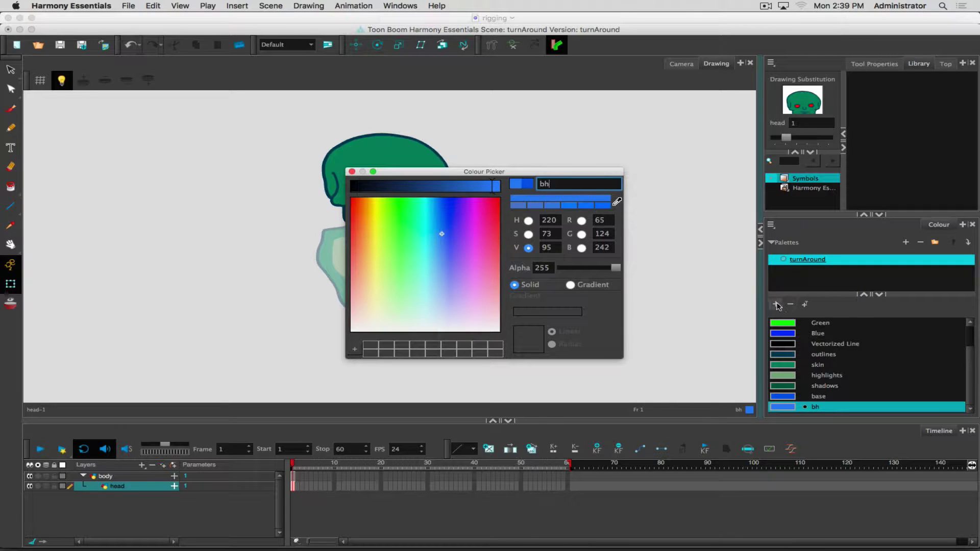
# Add a darker blue swatch named bf, derived from base, with H 220, S 89, V 63, and close the colour picker.
pyautogui.click(790, 396)
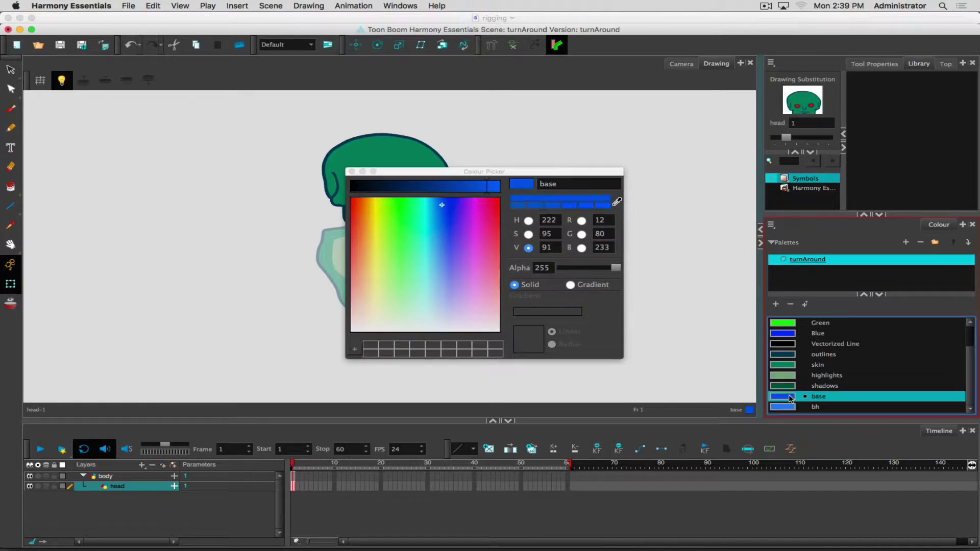
pyautogui.click(776, 305)
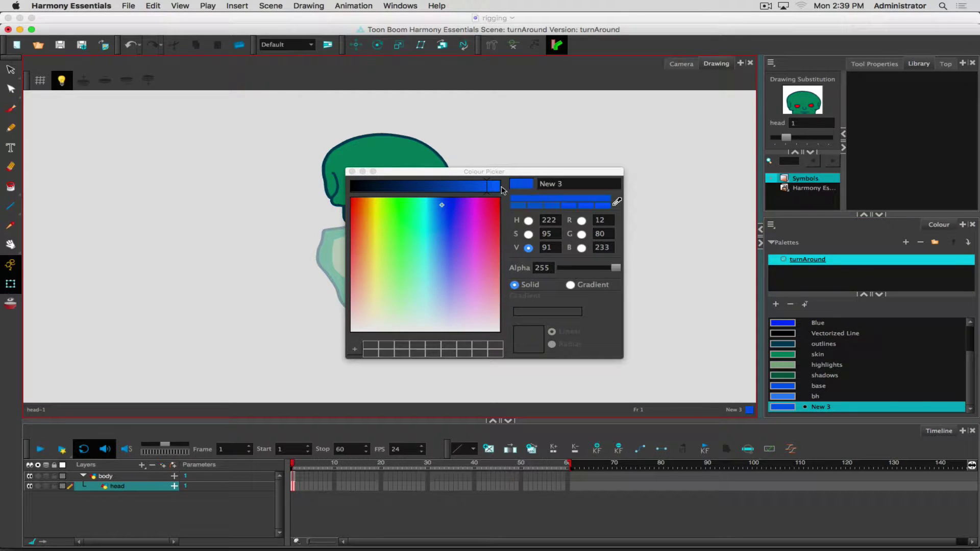
pyautogui.click(456, 187)
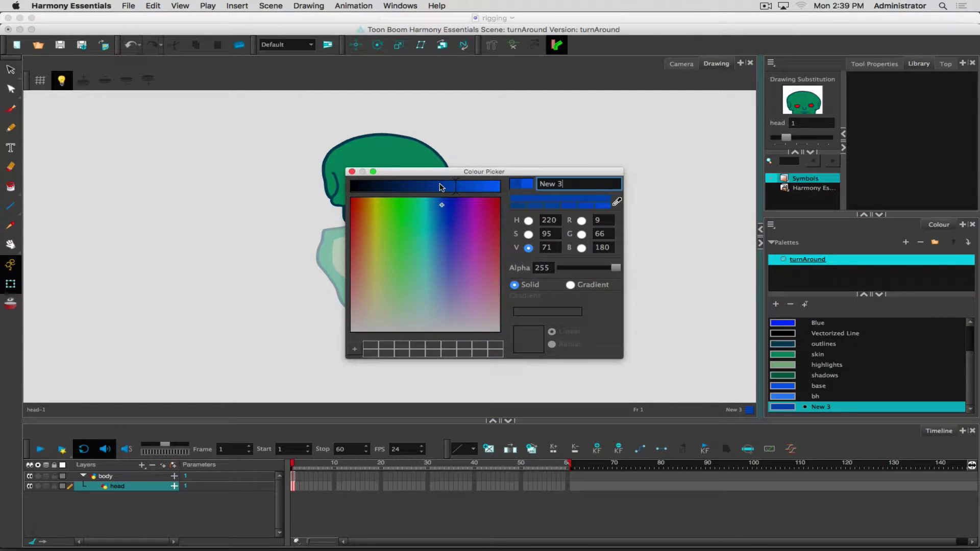
pyautogui.click(529, 235)
pyautogui.click(483, 186)
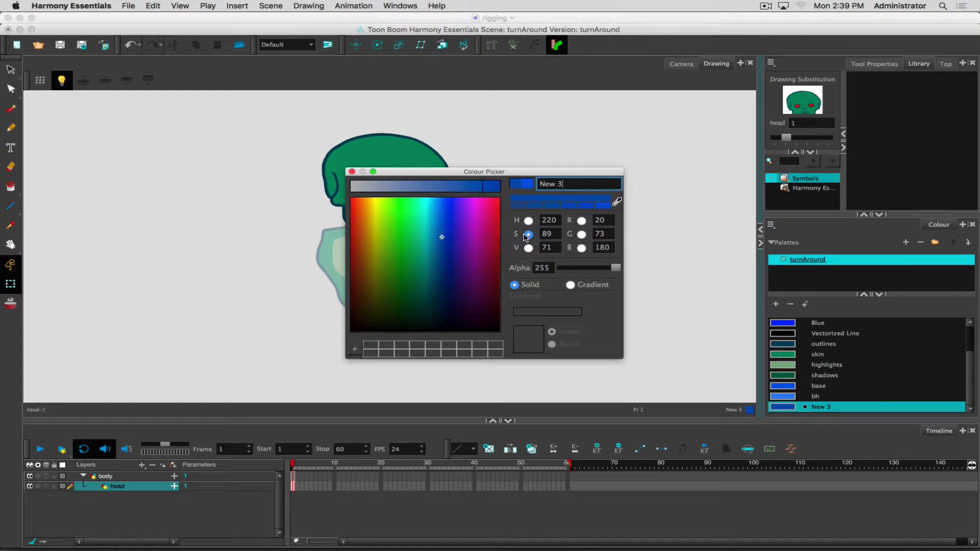
pyautogui.click(529, 248)
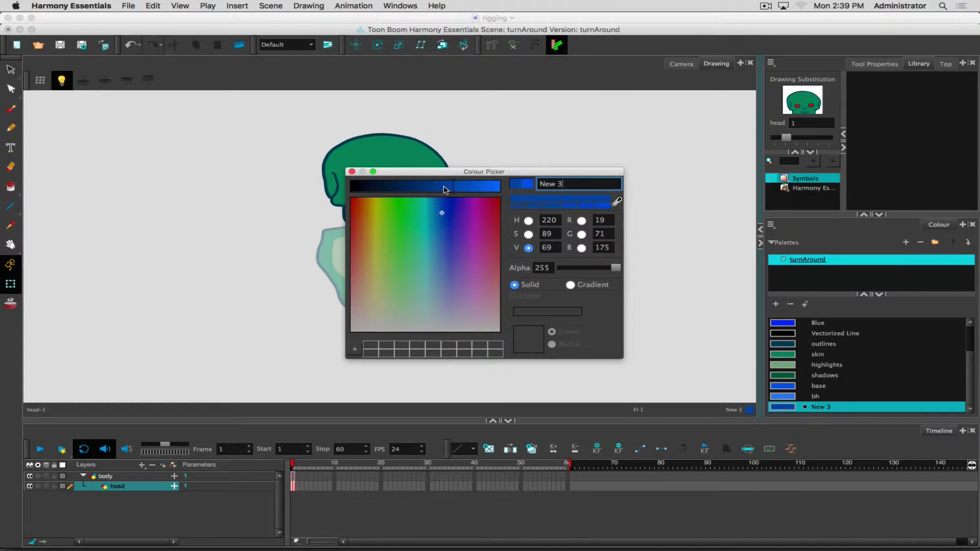
pyautogui.click(445, 187)
pyautogui.moveTo(562, 184); pyautogui.dragTo(513, 175)
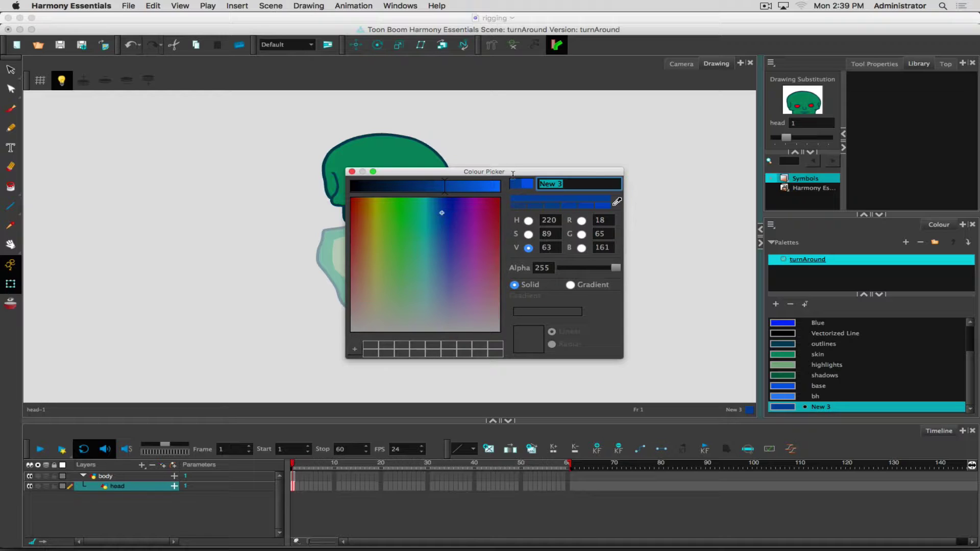
pyautogui.write('bf')
pyautogui.click(351, 172)
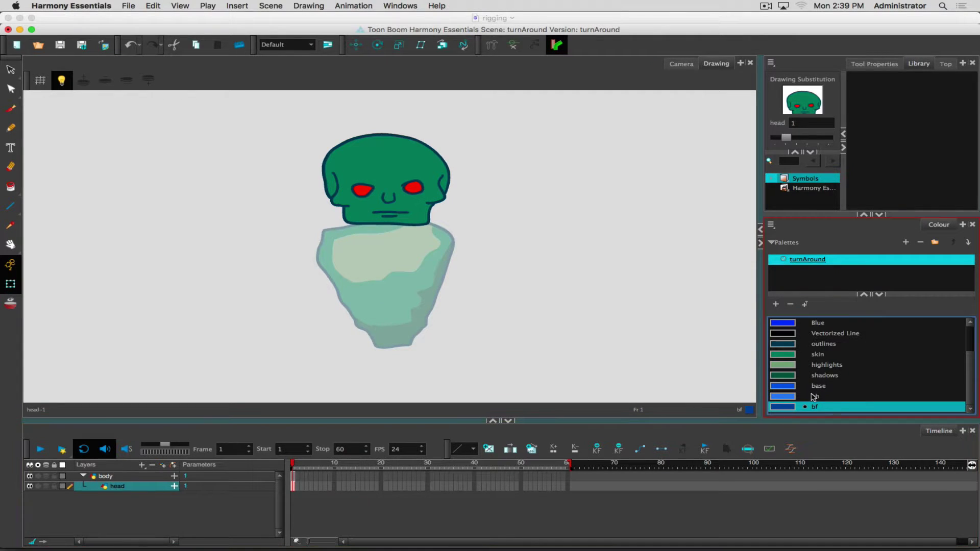
# Rename the lighter blue swatch bh as baseHighlight and the darker blue swatch bf as baseShadow.
pyautogui.click(816, 397)
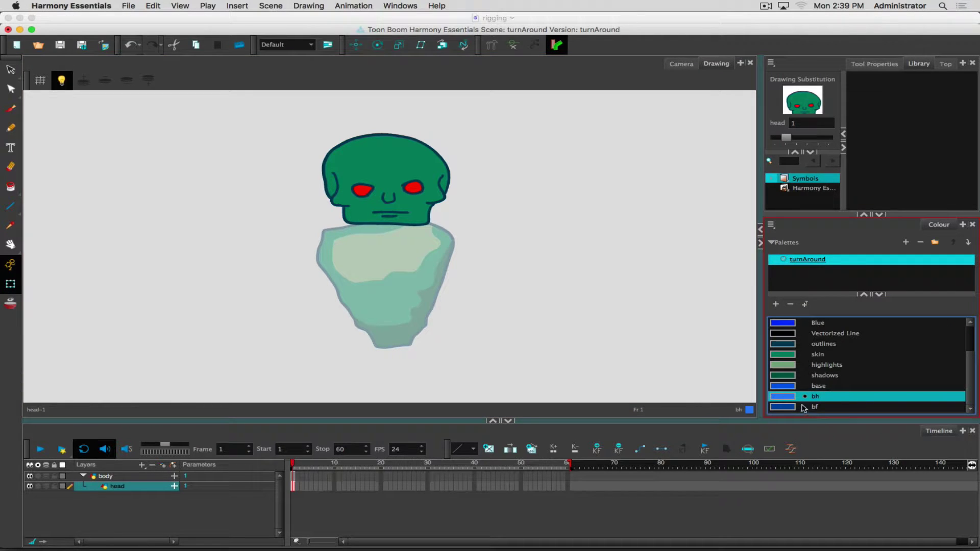
pyautogui.doubleClick(817, 397)
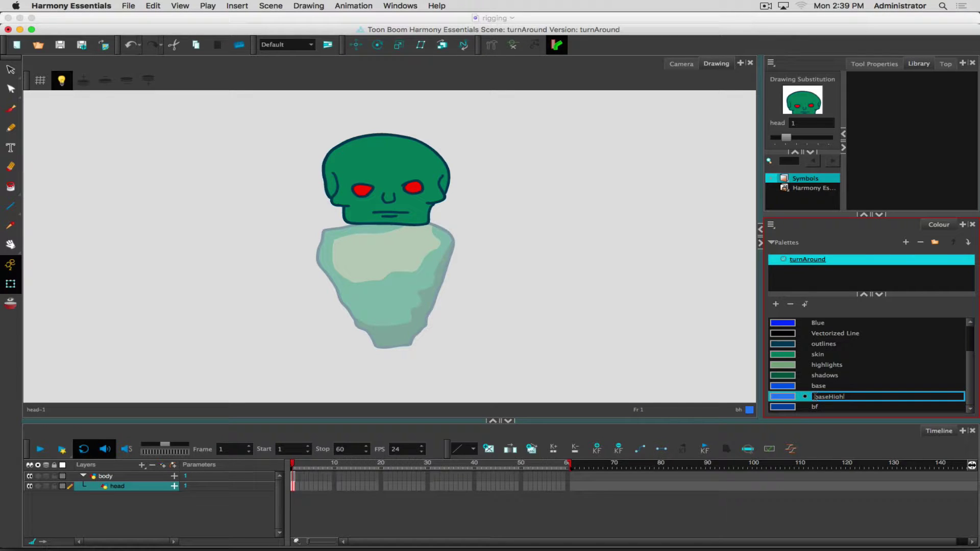
pyautogui.write('baseHighlight')
pyautogui.doubleClick(818, 407)
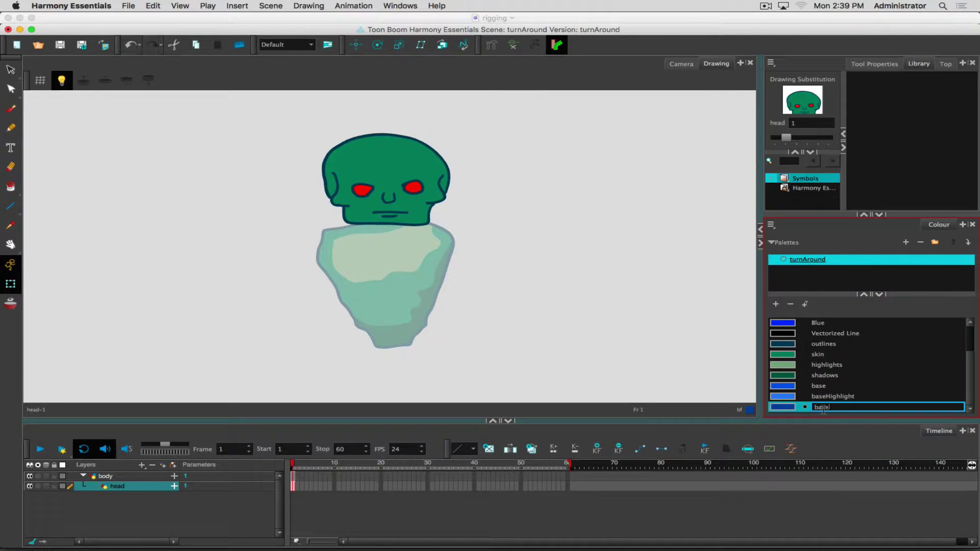
pyautogui.write('baseShadow')
pyautogui.press('Tab')
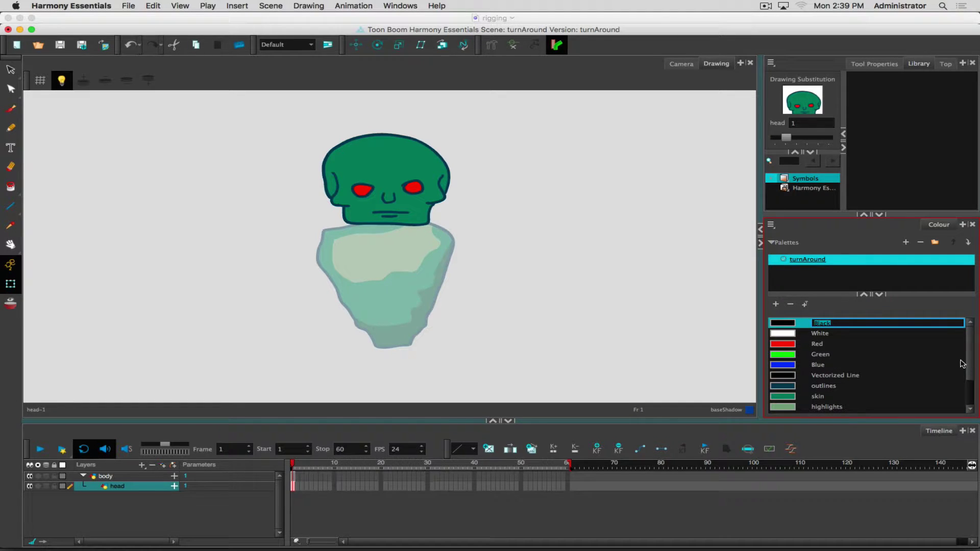
pyautogui.press('Escape')
pyautogui.scroll(-2, 968, 367)
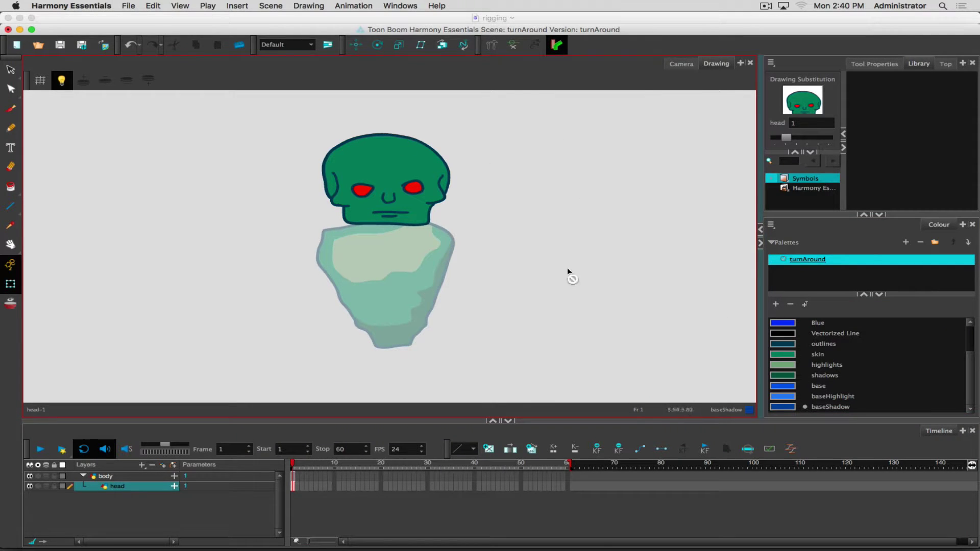
# Fill the skin area of the front-facing head, drawing 1, with the base colour using the Paint tool.
pyautogui.click(11, 188)
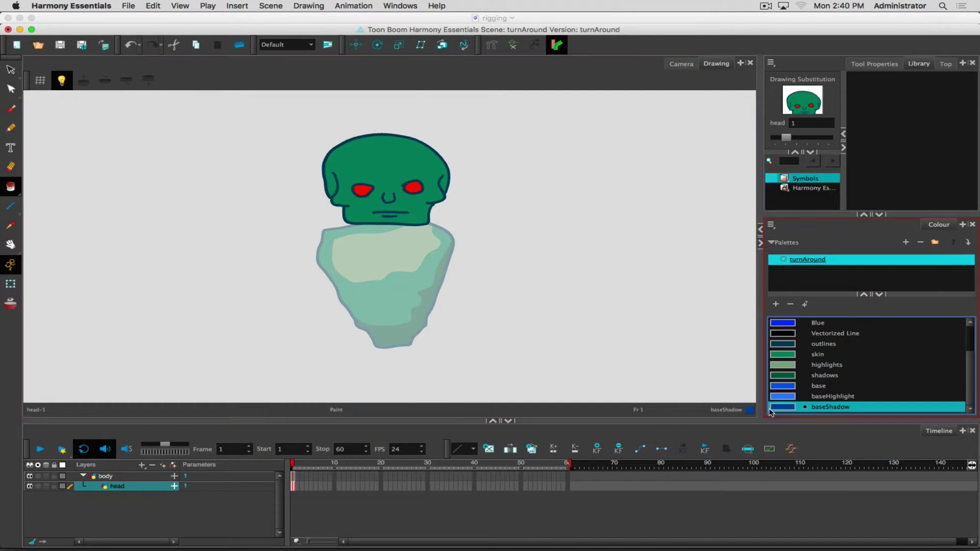
pyautogui.click(788, 385)
pyautogui.click(399, 158)
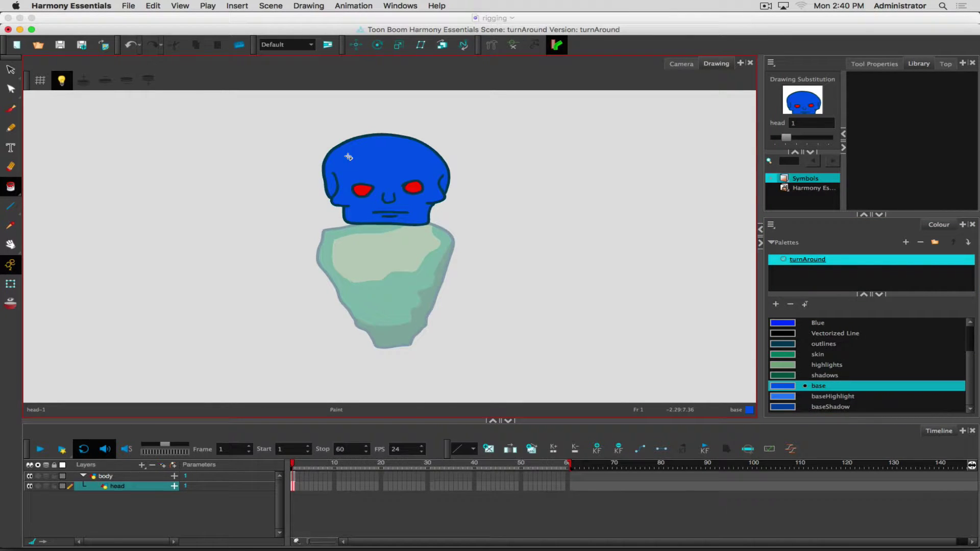
# Switch the head to drawing 2, the three-quarter view, and fill its skin areas with the base colour.
pyautogui.press(']')
pyautogui.click(380, 161)
pyautogui.press(']')
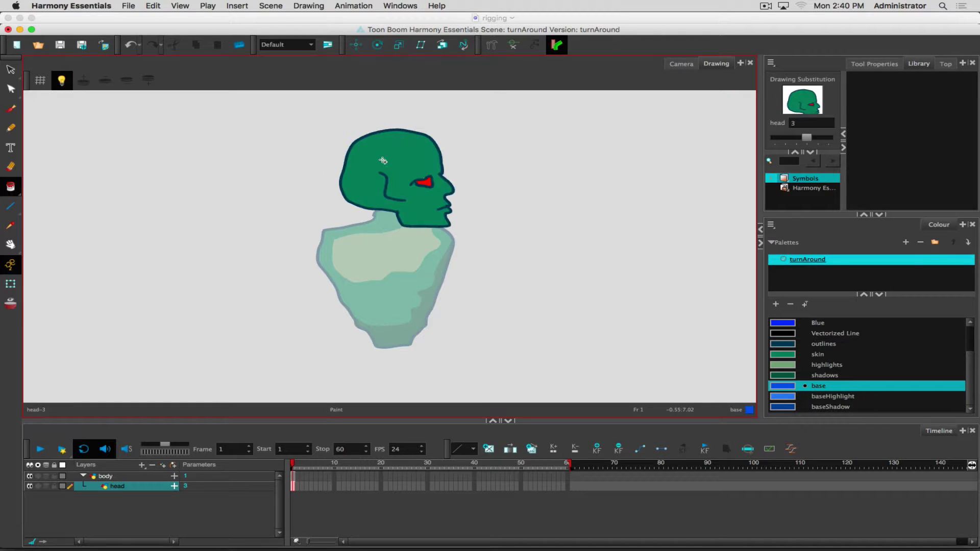
pyautogui.press('[')
pyautogui.click(445, 196)
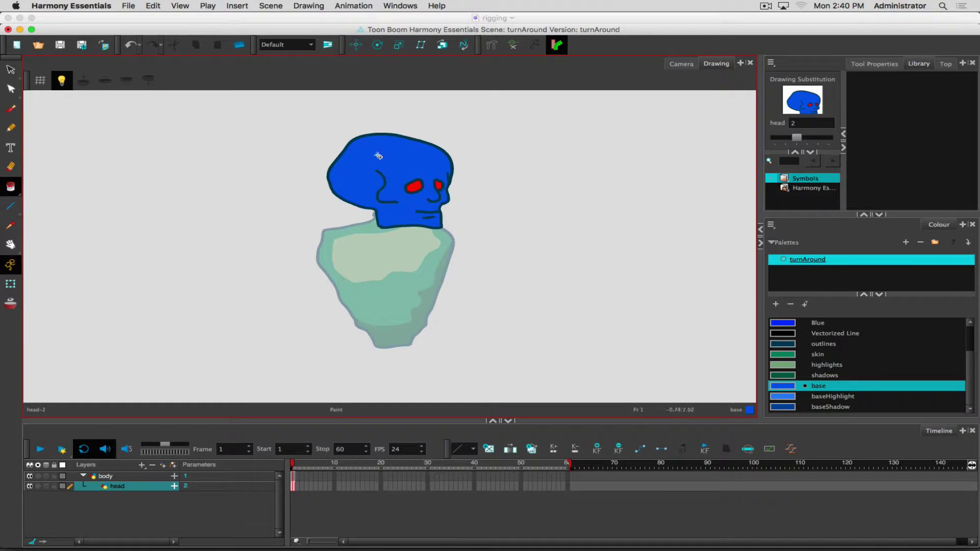
# Fill the skin areas of head drawings 3, 4 and 5 with the base colour.
pyautogui.press(']')
pyautogui.click(389, 159)
pyautogui.press(']')
pyautogui.click(403, 168)
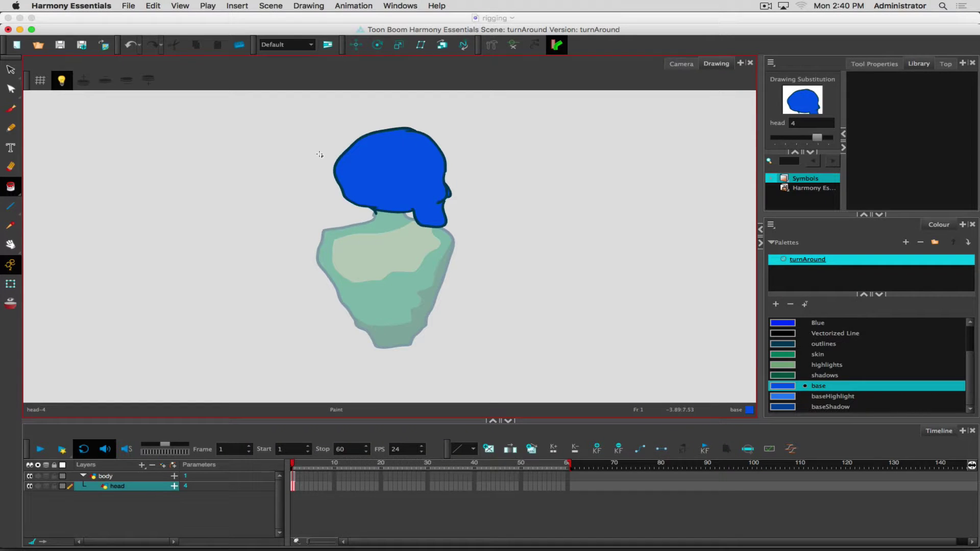
pyautogui.press(']')
pyautogui.click(361, 163)
pyautogui.click(363, 218)
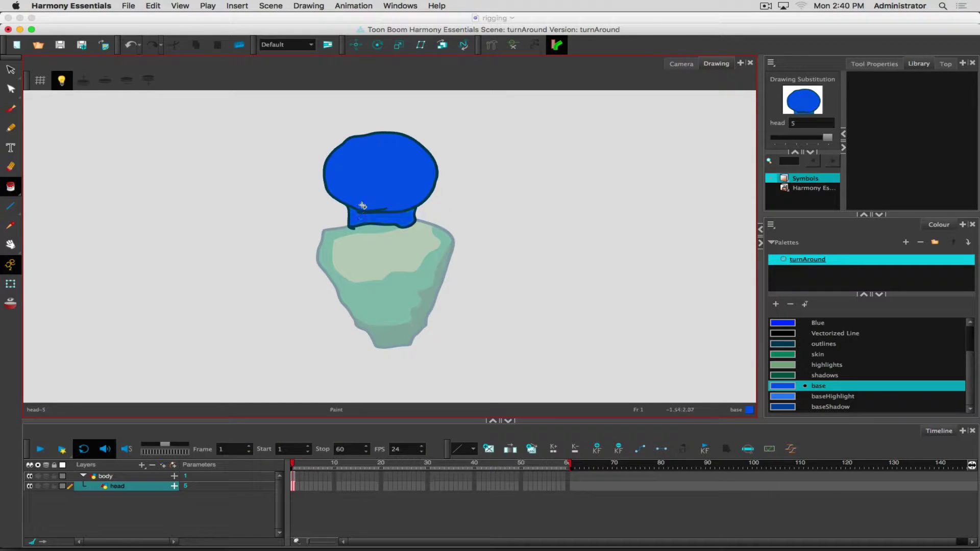
# Flip back and forth through the head drawings to check the base fills, ending on drawing 1.
pyautogui.press('[')
pyautogui.press('[')
pyautogui.press('[')
pyautogui.press('[')
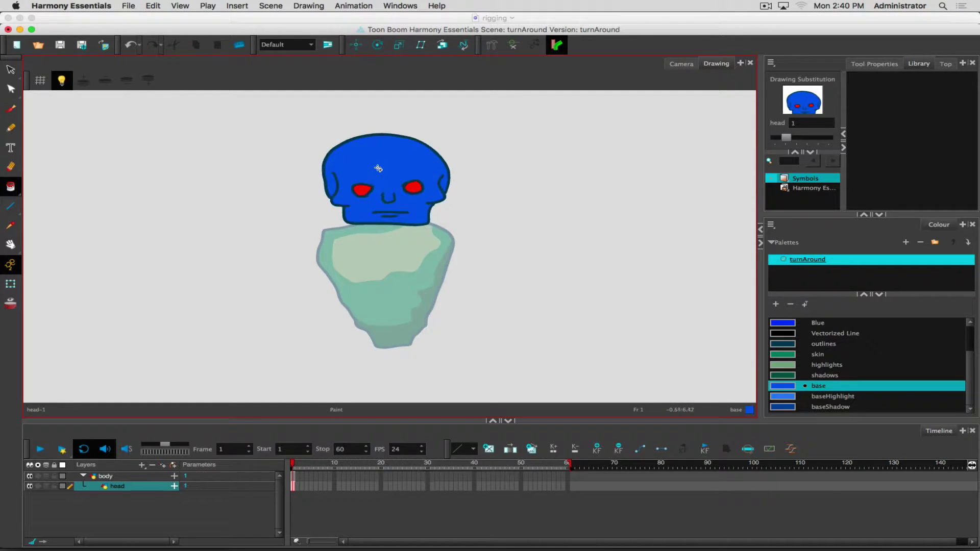
pyautogui.press(']')
pyautogui.press(']')
pyautogui.press(']')
pyautogui.press('[')
pyautogui.press('[')
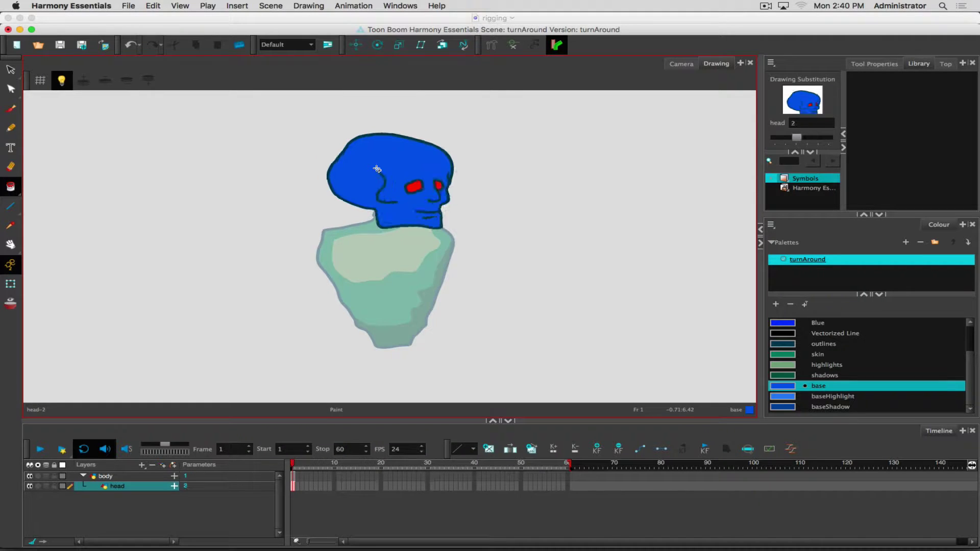
pyautogui.press('[')
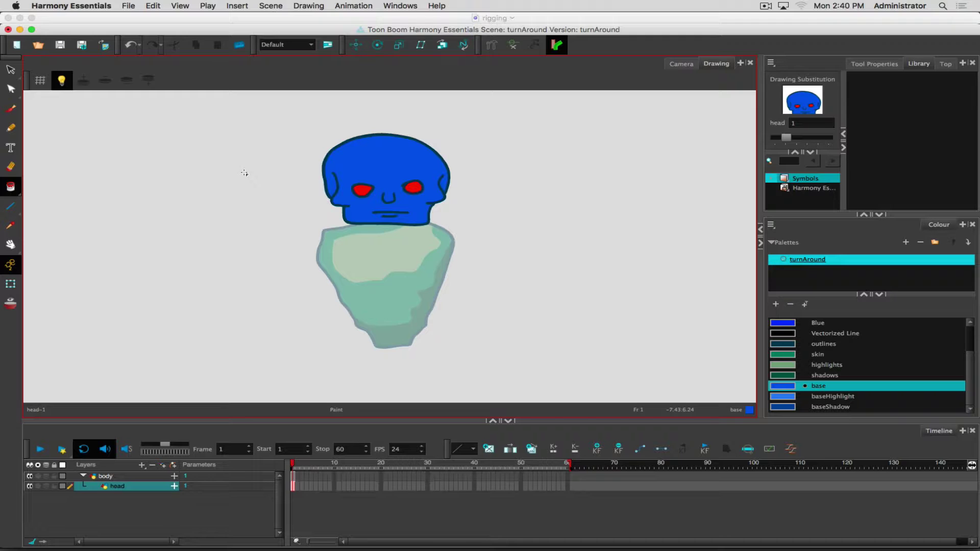
# Outline the highlight and shadow areas on the front-facing head with Green pencil lines across the forehead, brow, nose, eyes, cheek and chin.
pyautogui.scroll(3, 878, 383)
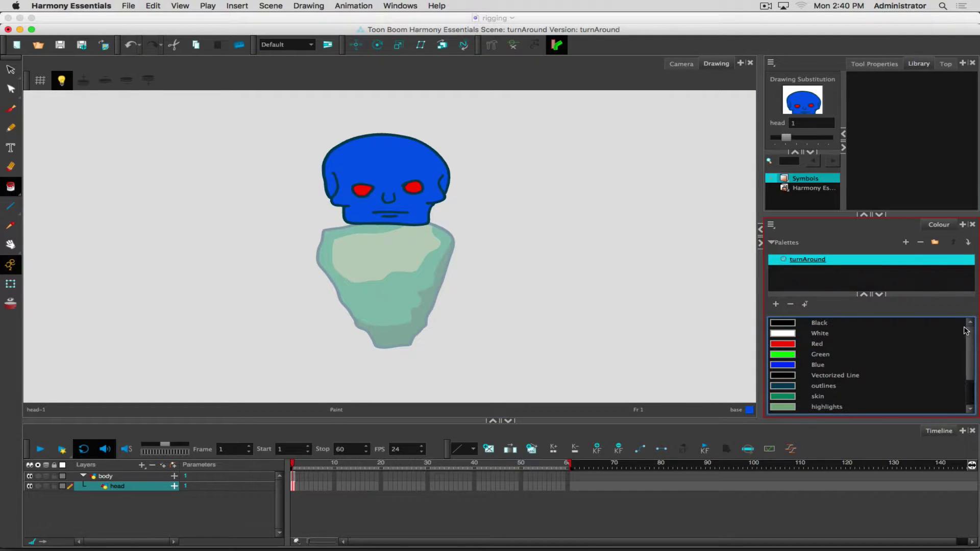
pyautogui.click(13, 128)
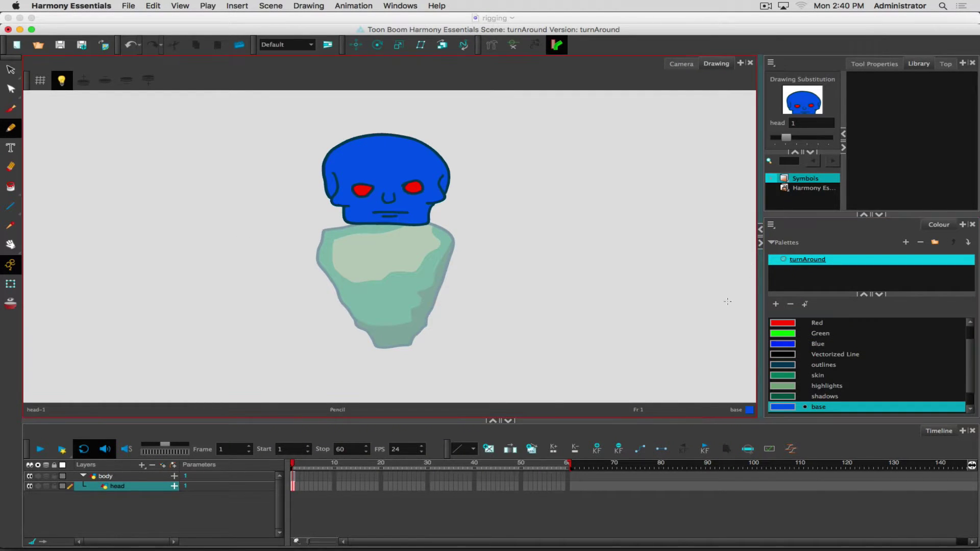
pyautogui.click(787, 336)
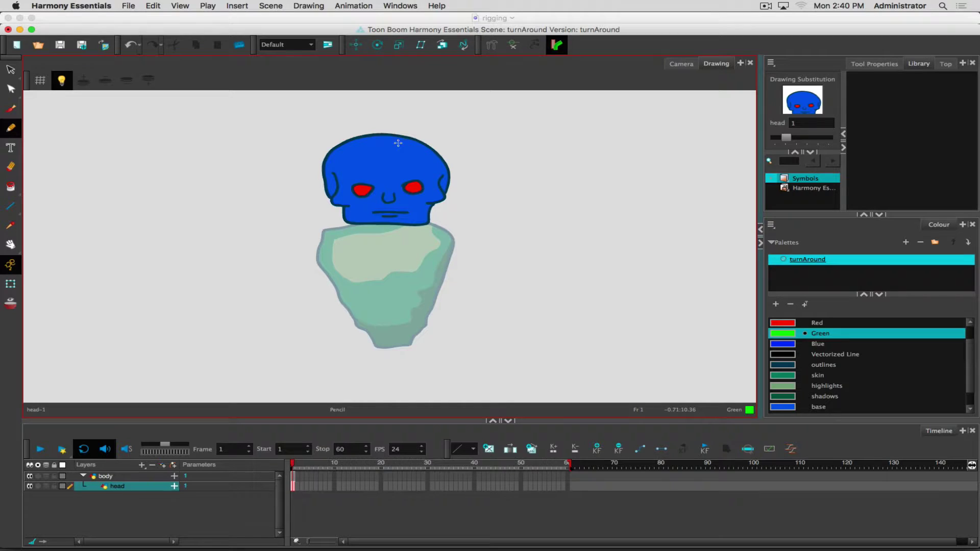
pyautogui.moveTo(429, 143)
pyautogui.mouseDown()
pyautogui.moveTo(415, 162)
pyautogui.moveTo(352, 172)
pyautogui.moveTo(343, 131)
pyautogui.moveTo(368, 121)
pyautogui.mouseUp()
pyautogui.moveTo(411, 173); pyautogui.dragTo(398, 178)
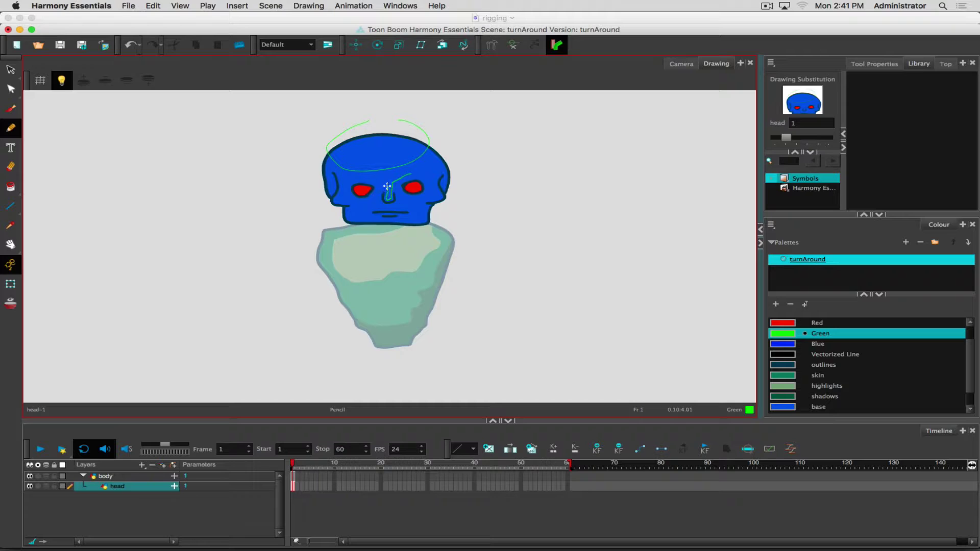
pyautogui.moveTo(387, 186)
pyautogui.mouseDown()
pyautogui.moveTo(360, 178)
pyautogui.moveTo(406, 171)
pyautogui.mouseUp()
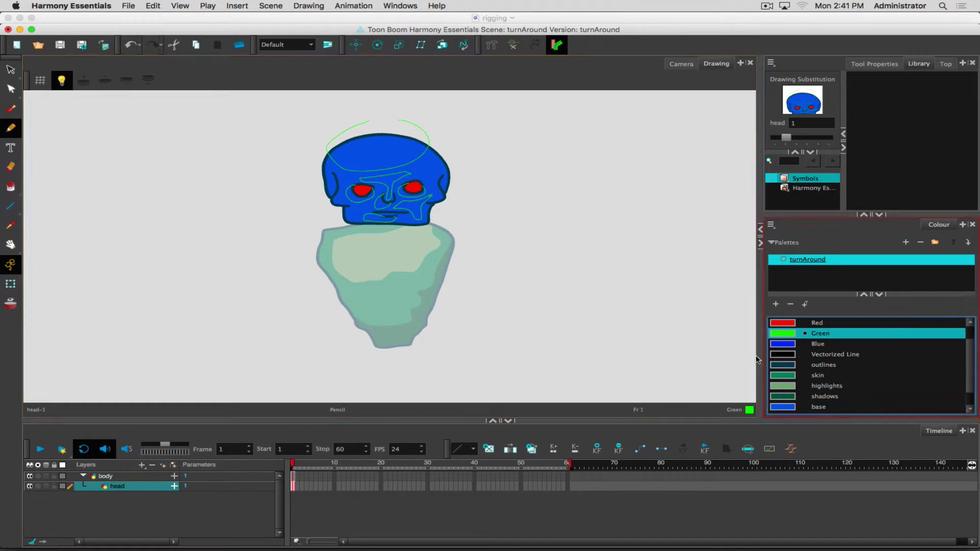
# Fill the outlined forehead, brow-and-nose and cheek areas with the baseHighlight colour using the Paint tool.
pyautogui.click(10, 186)
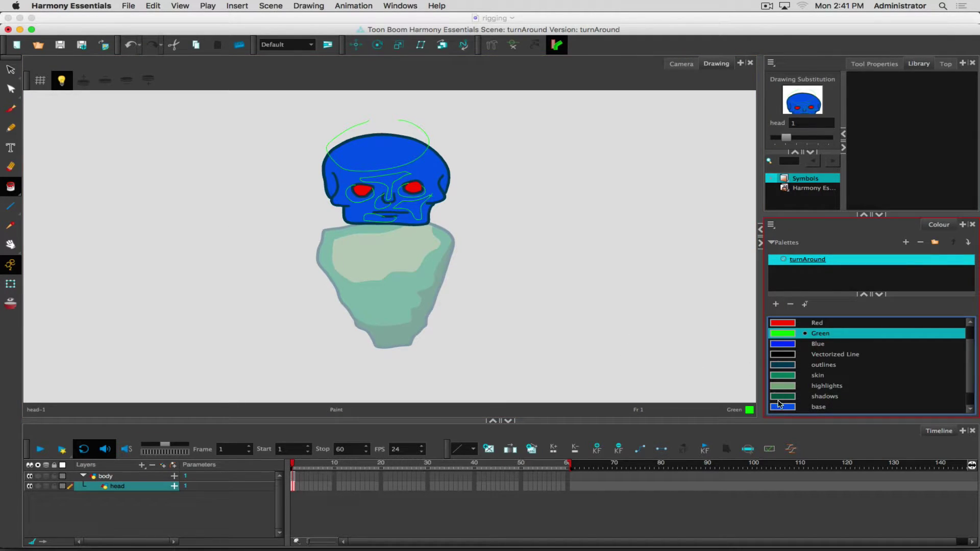
pyautogui.scroll(-2, 972, 351)
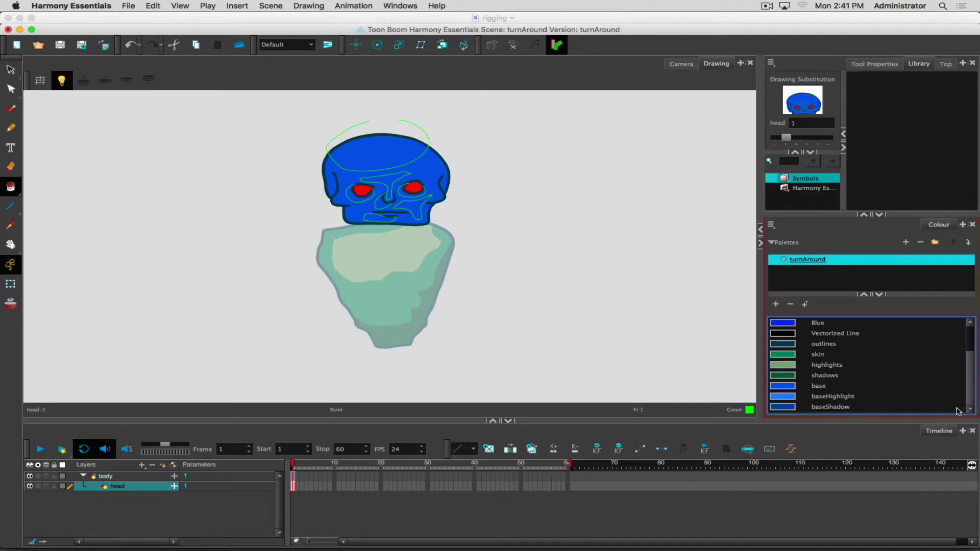
pyautogui.click(794, 397)
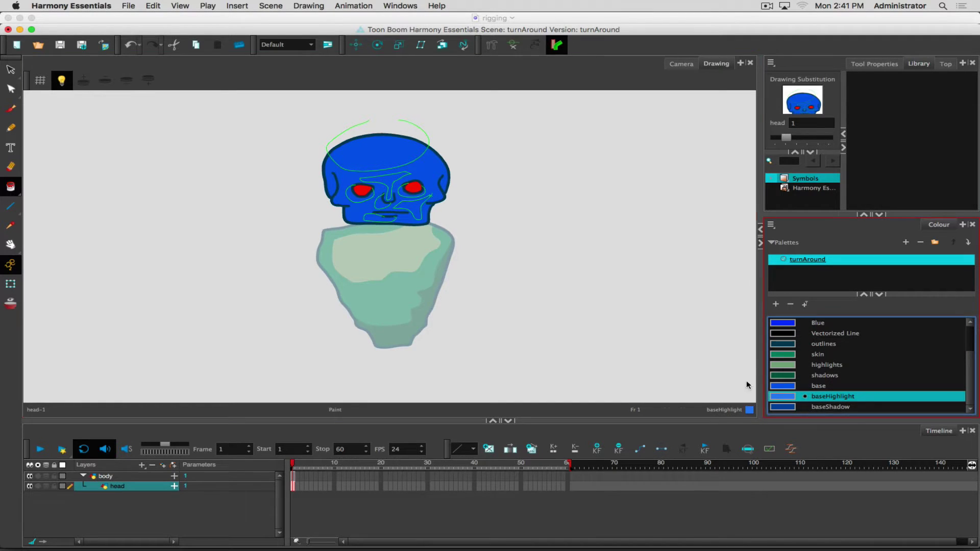
pyautogui.click(354, 156)
pyautogui.click(387, 182)
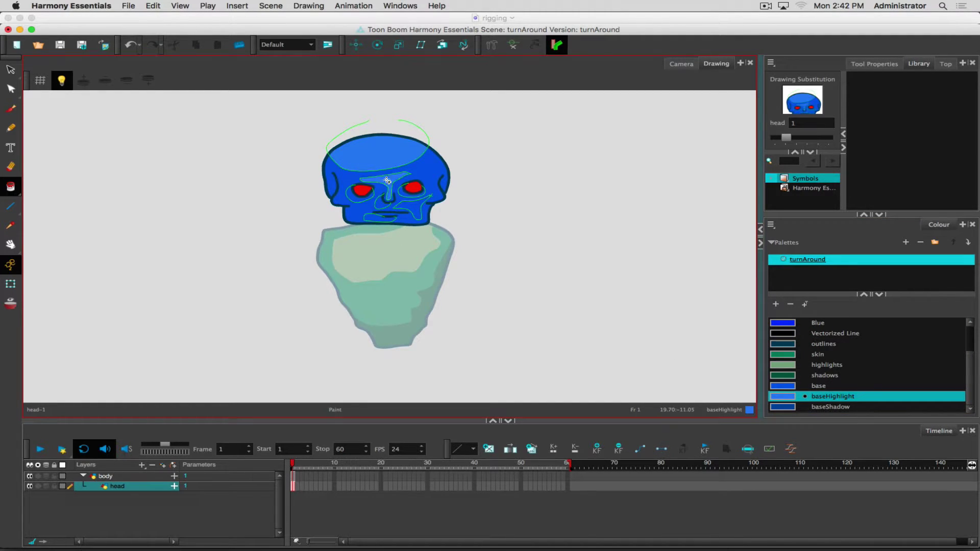
pyautogui.click(401, 217)
# Fill the outlined areas below the mouth, beside the nose and around the right-hand eye with the baseShadow colour.
pyautogui.click(832, 407)
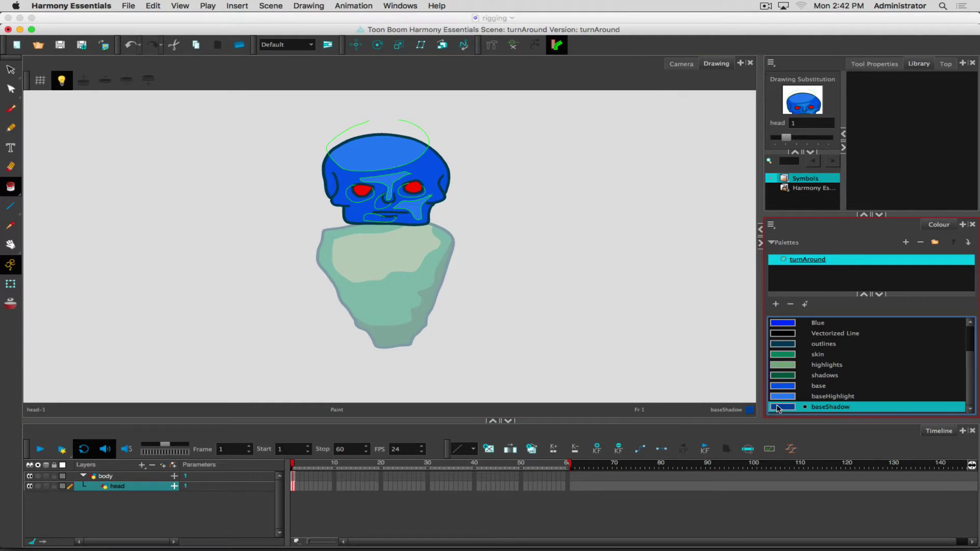
pyautogui.click(374, 218)
pyautogui.click(382, 203)
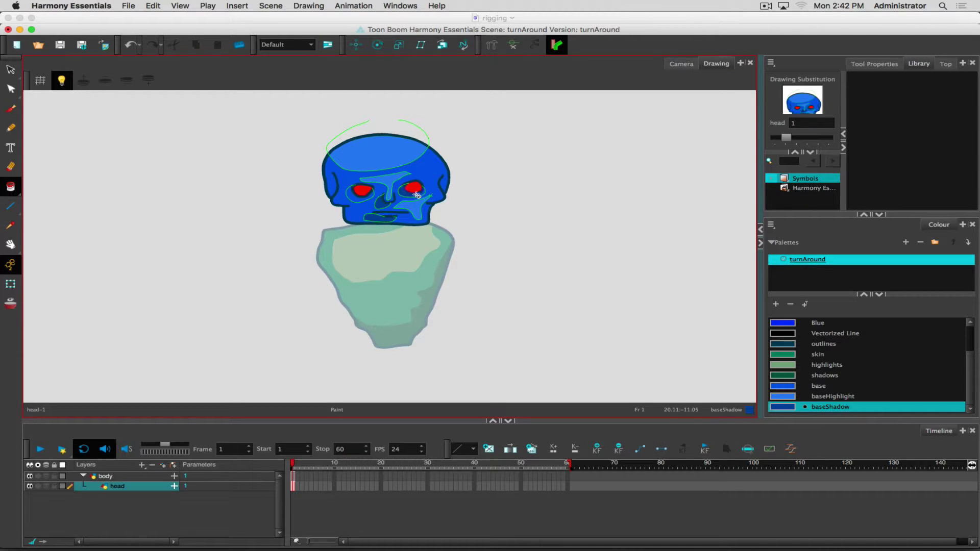
pyautogui.click(353, 198)
pyautogui.press('super+z')
pyautogui.scroll(5, 429, 205)
pyautogui.click(401, 166)
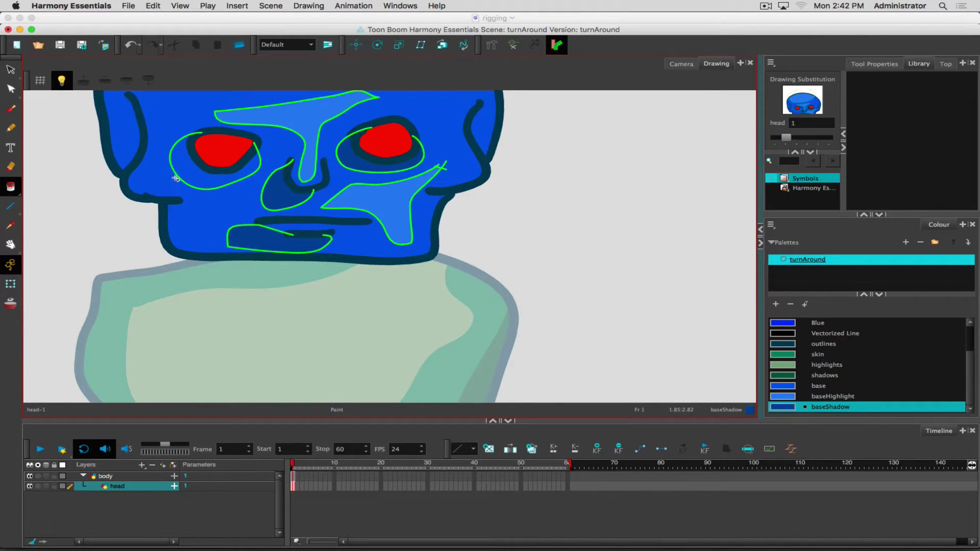
# Set the Paint tool's gap closing to No Close Gap and fill the left-hand eye's outlined area with baseShadow.
pyautogui.click(872, 65)
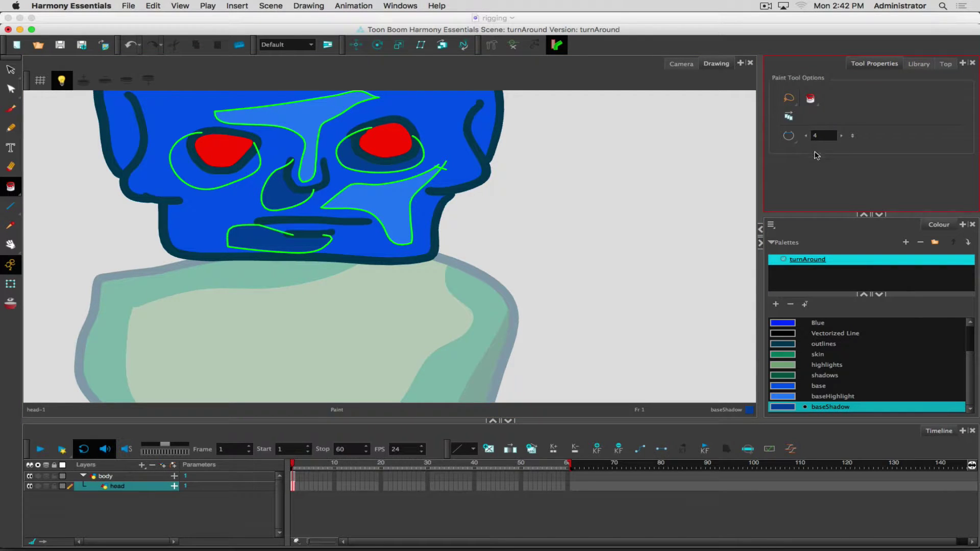
pyautogui.click(789, 136)
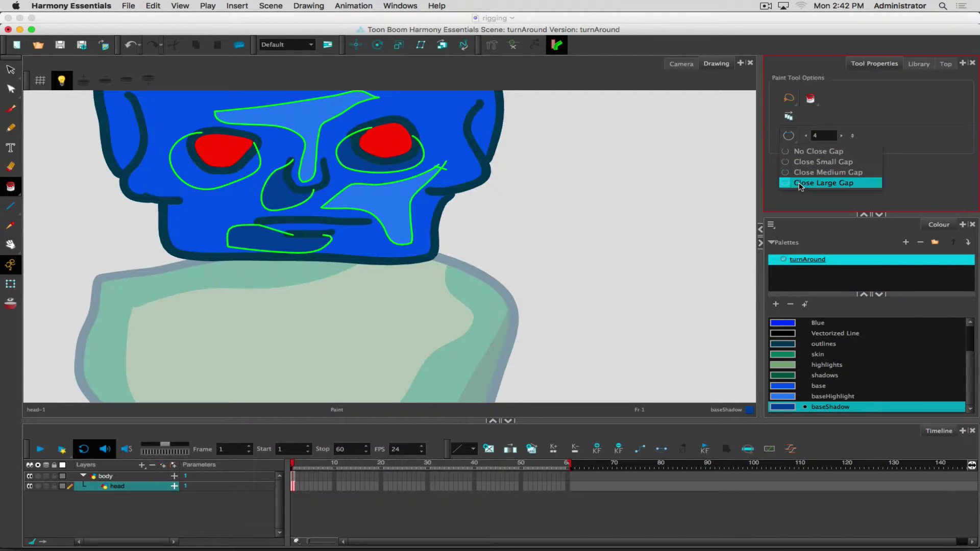
pyautogui.click(799, 151)
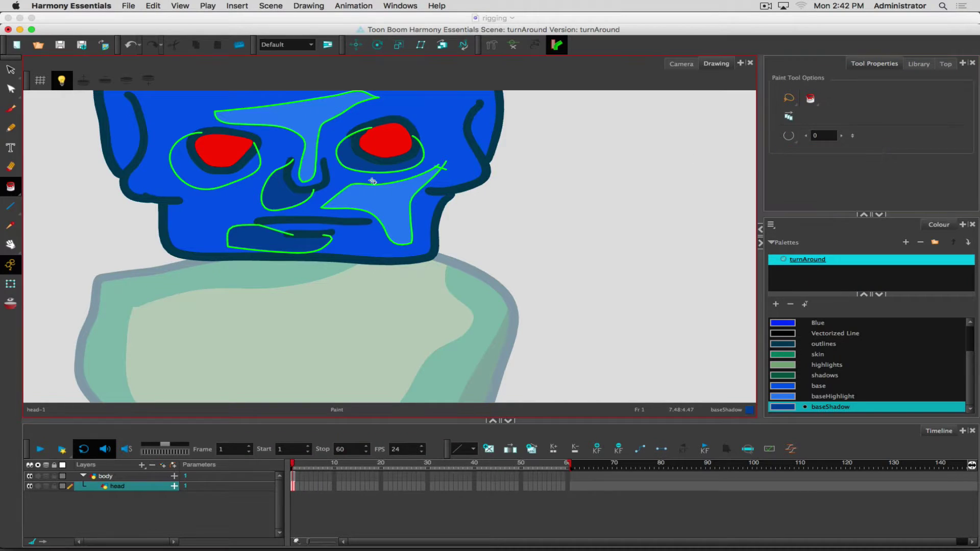
pyautogui.click(184, 176)
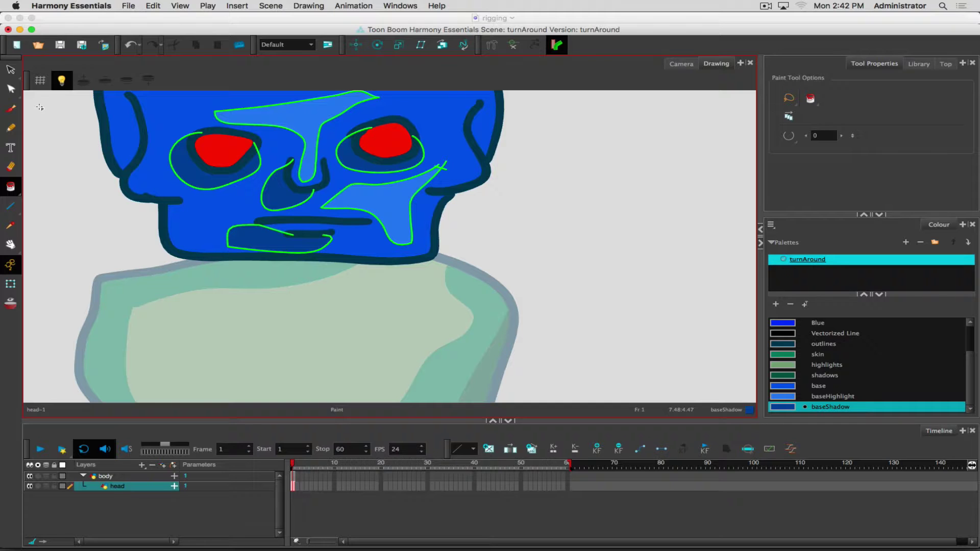
# Delete the green guide line around the left-hand eye's shadow using the Select tool.
pyautogui.click(10, 70)
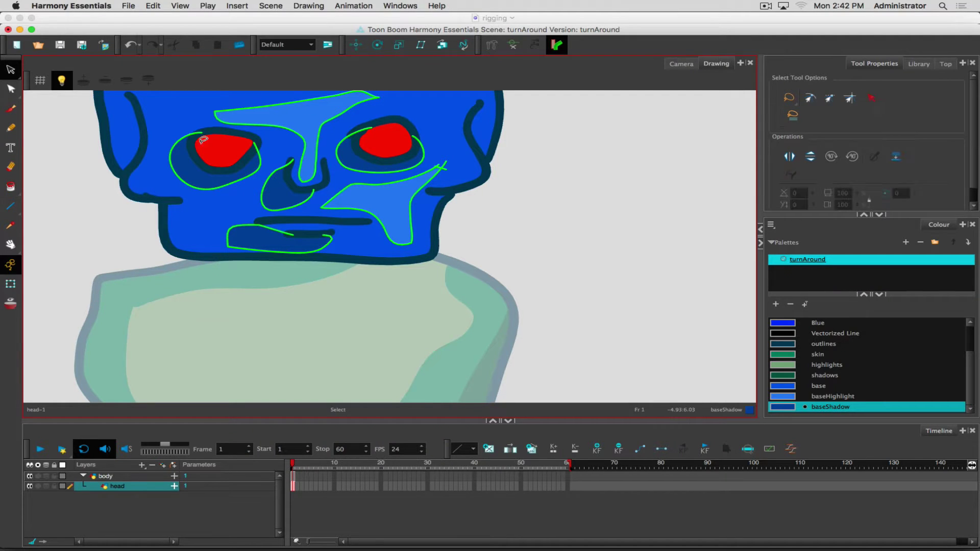
pyautogui.click(261, 148)
pyautogui.press('Delete')
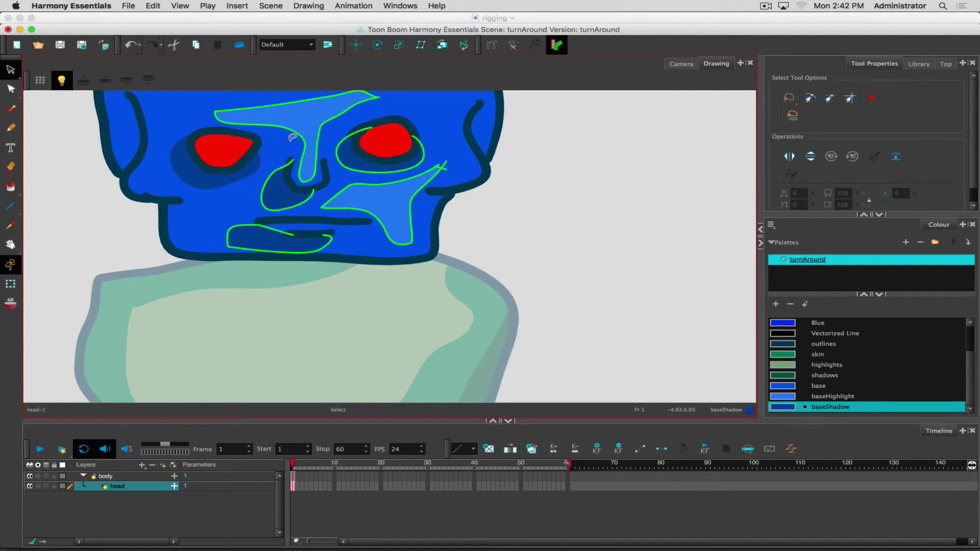
pyautogui.click(295, 128)
pyautogui.press('Delete')
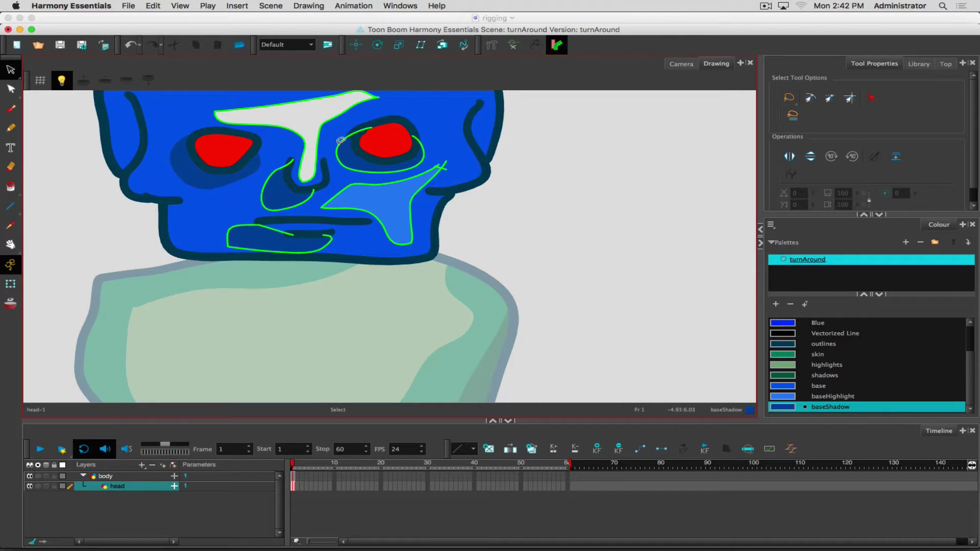
pyautogui.hotkey('ctrl', 'z')
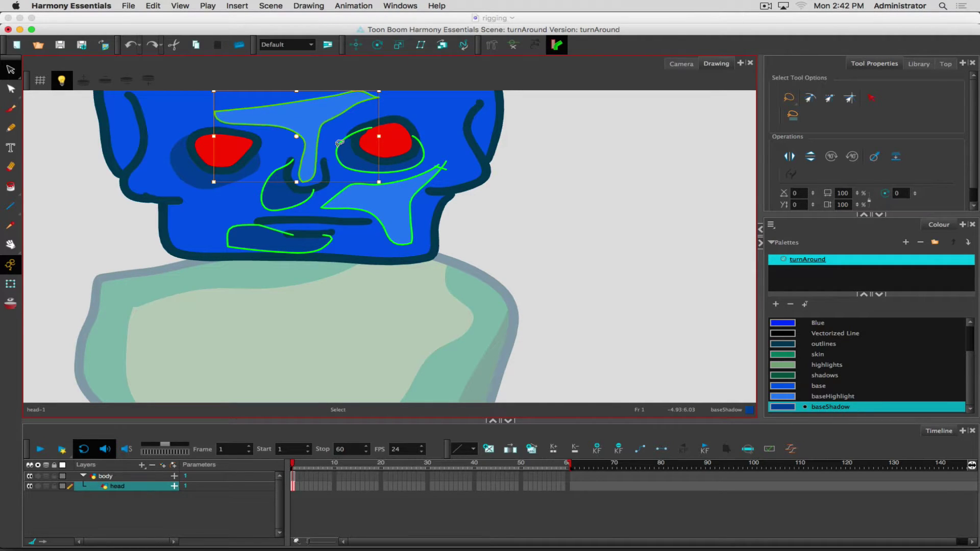
# Delete the green guide lines around the right-hand eye's shadow and the cheek highlight, including the short leftover piece.
pyautogui.click(340, 143)
pyautogui.press('Delete')
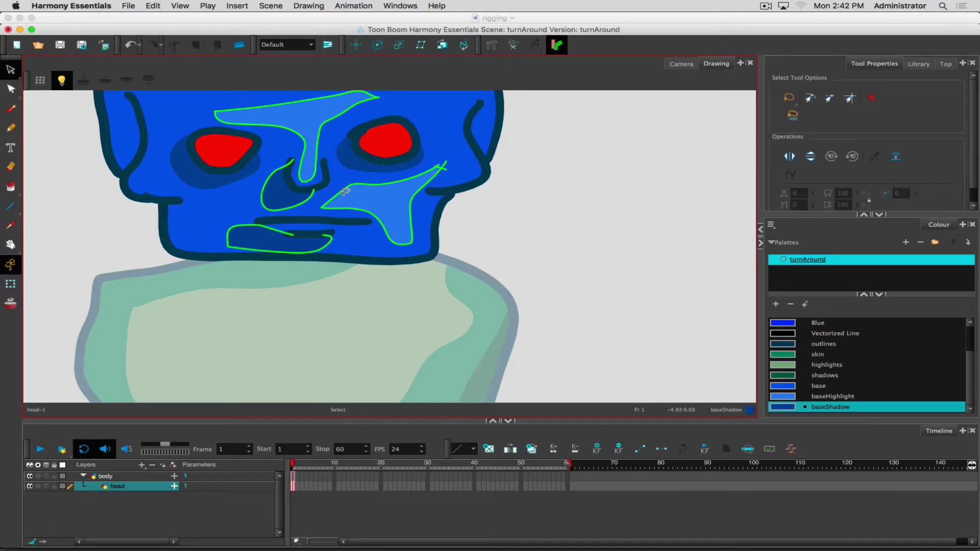
pyautogui.click(345, 187)
pyautogui.press('Delete')
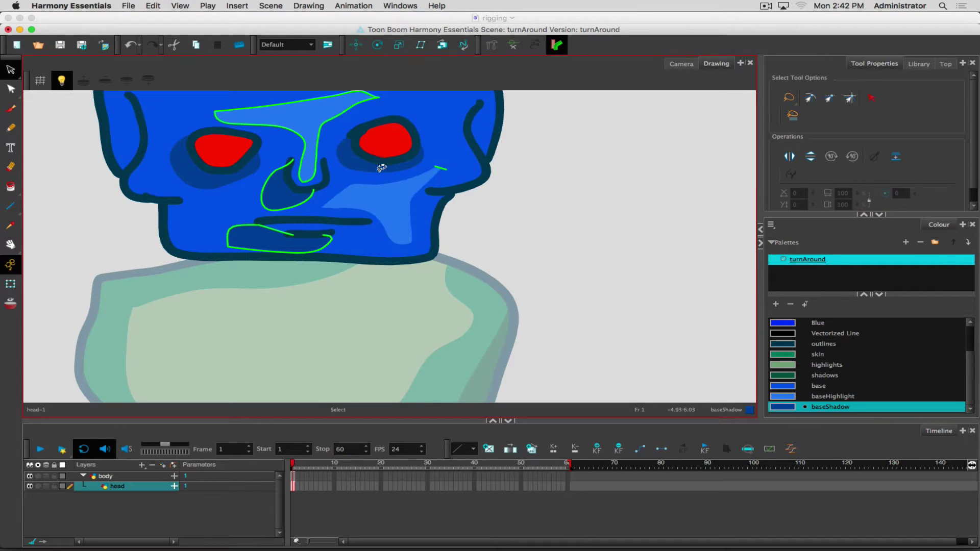
pyautogui.click(442, 166)
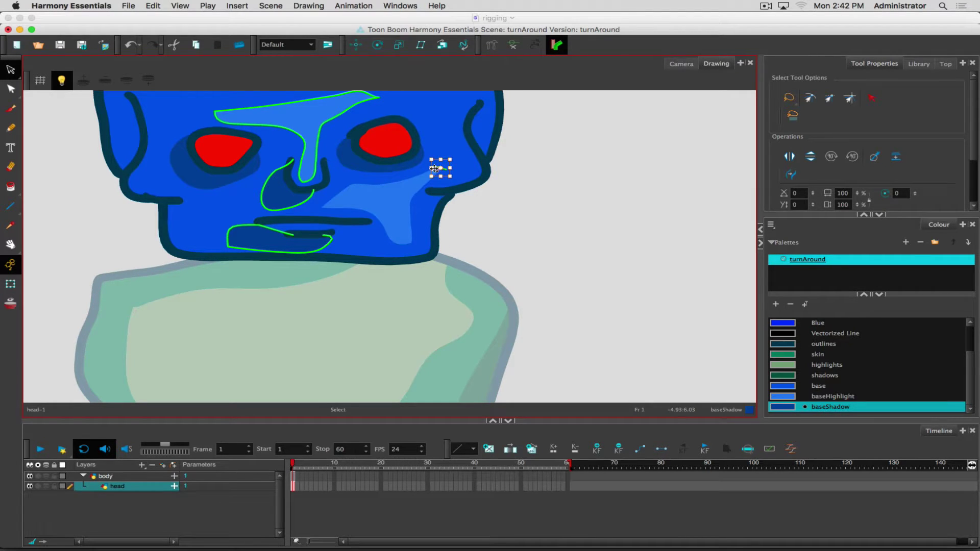
pyautogui.press('Delete')
# Delete the green guide lines around the shadows below the mouth and beside the nose and around the brow highlight.
pyautogui.press('super+a')
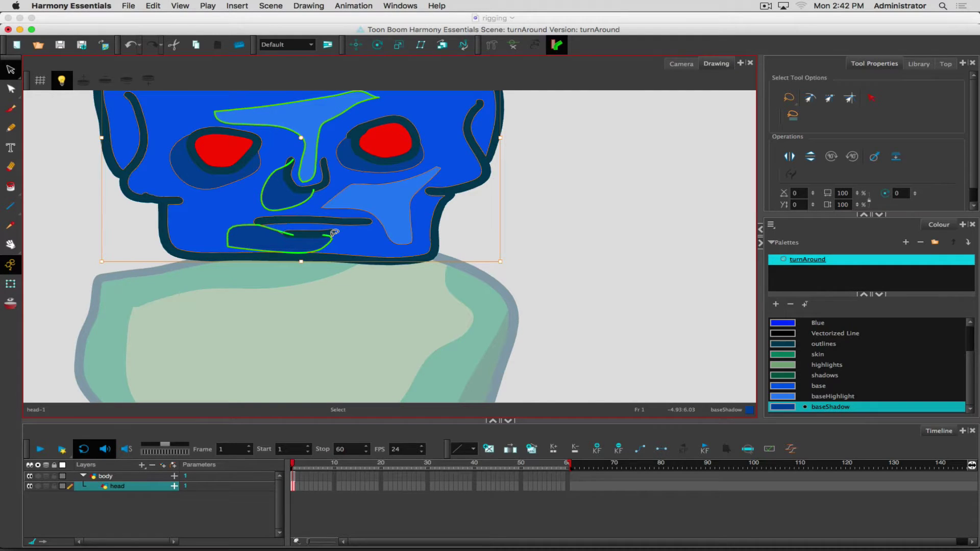
pyautogui.click(330, 236)
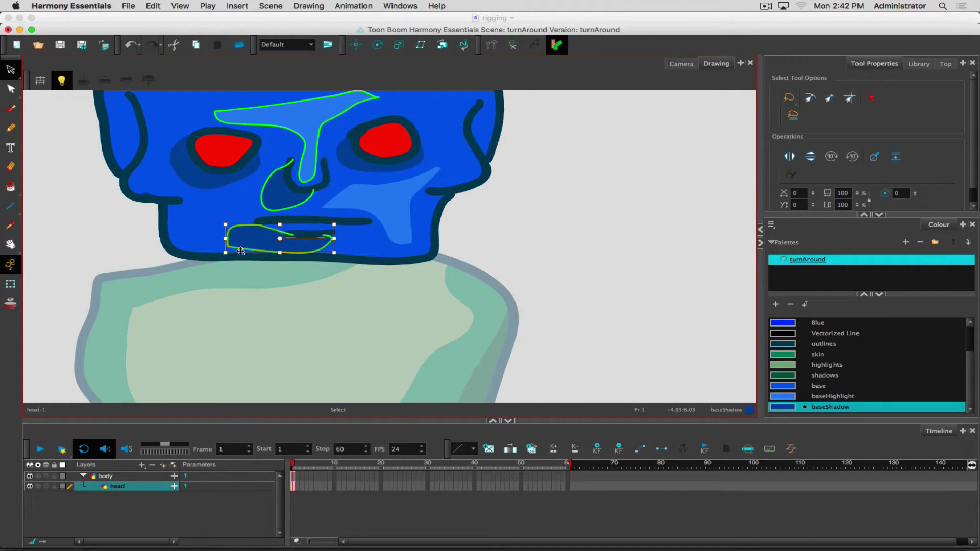
pyautogui.click(103, 228)
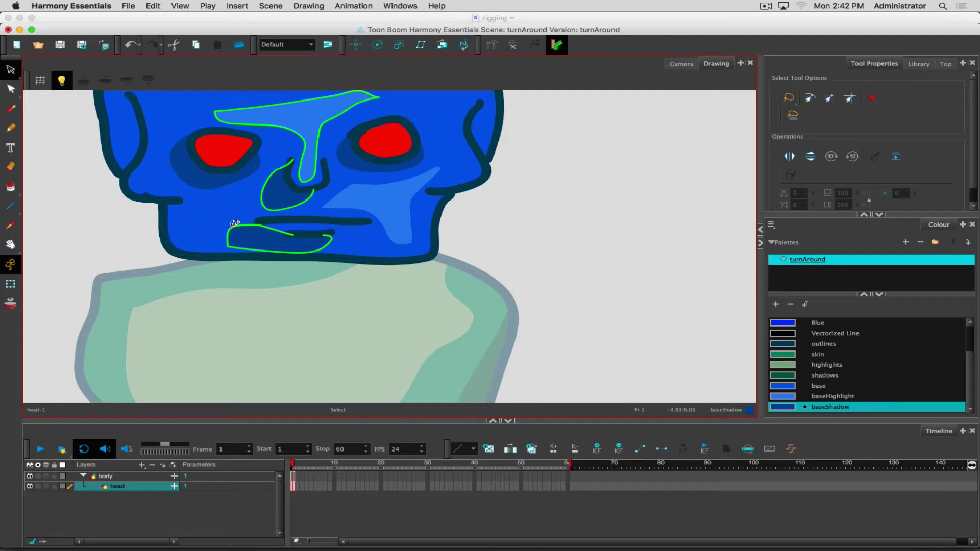
pyautogui.click(235, 224)
pyautogui.click(242, 194)
pyautogui.click(290, 165)
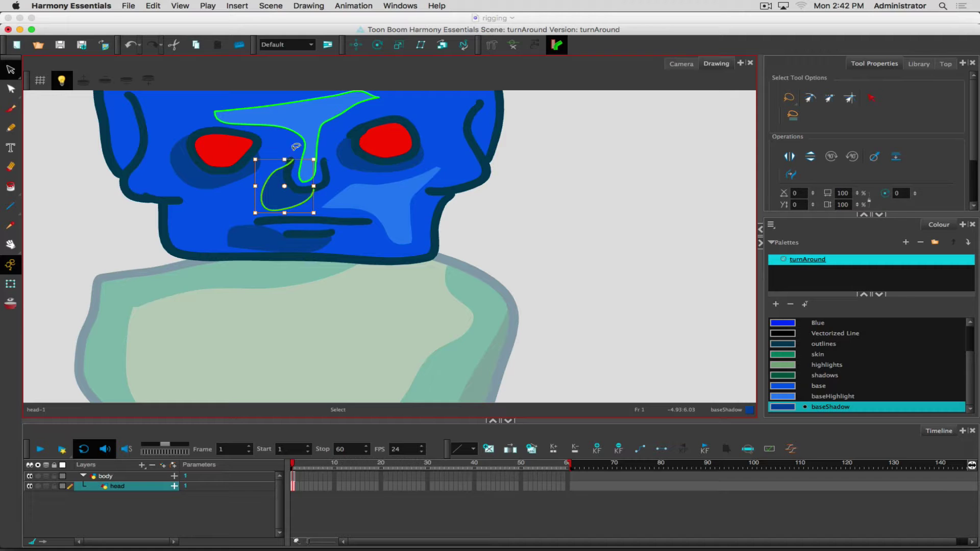
pyautogui.click(294, 144)
pyautogui.click(287, 124)
pyautogui.click(285, 135)
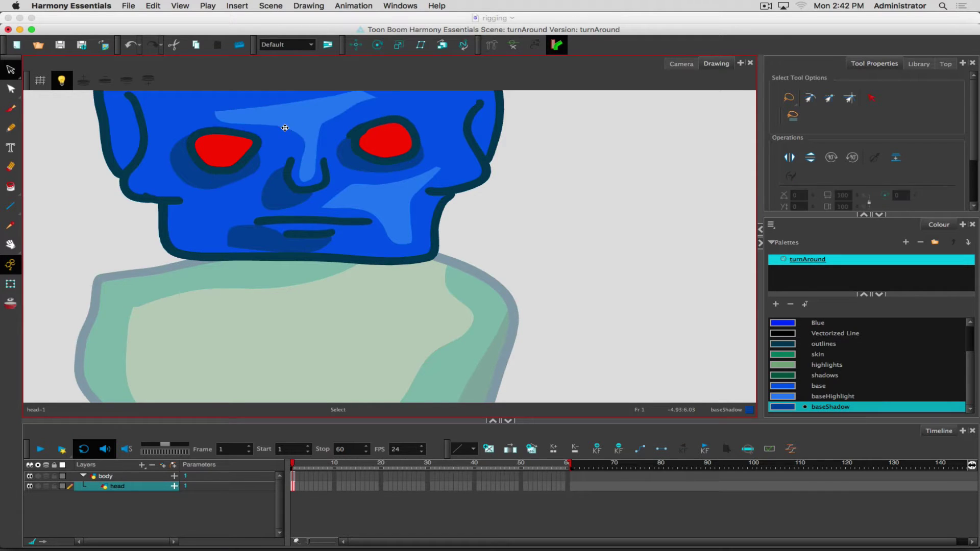
# Delete the green guide line around the large highlight at the top of the skull.
pyautogui.scroll(-2, 285, 167)
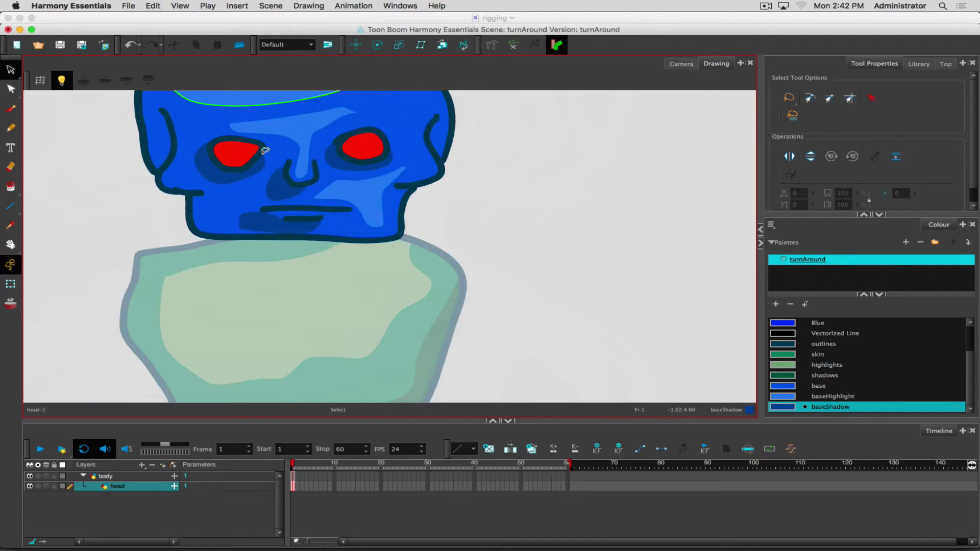
pyautogui.moveTo(140, 190); pyautogui.dragTo(168, 329)
pyautogui.moveTo(222, 131); pyautogui.dragTo(281, 104)
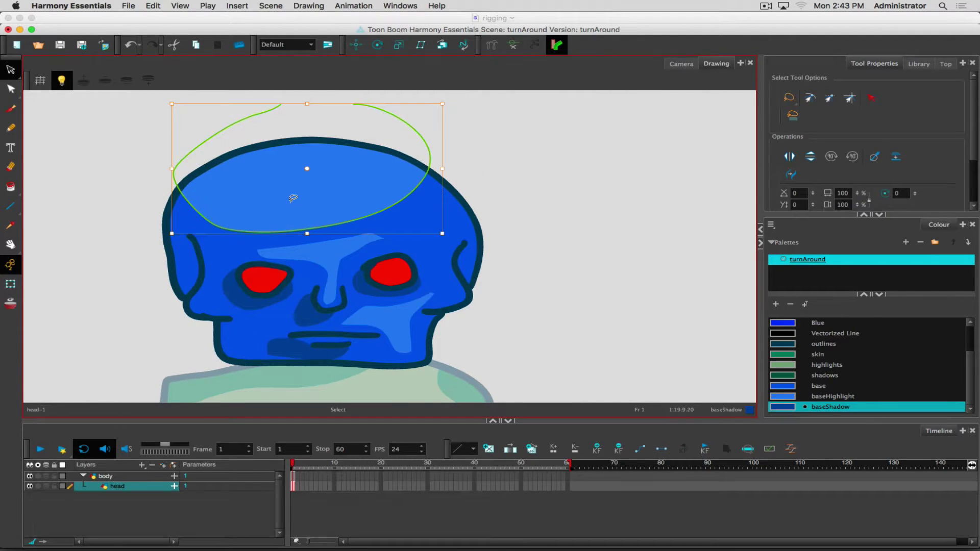
pyautogui.click(187, 149)
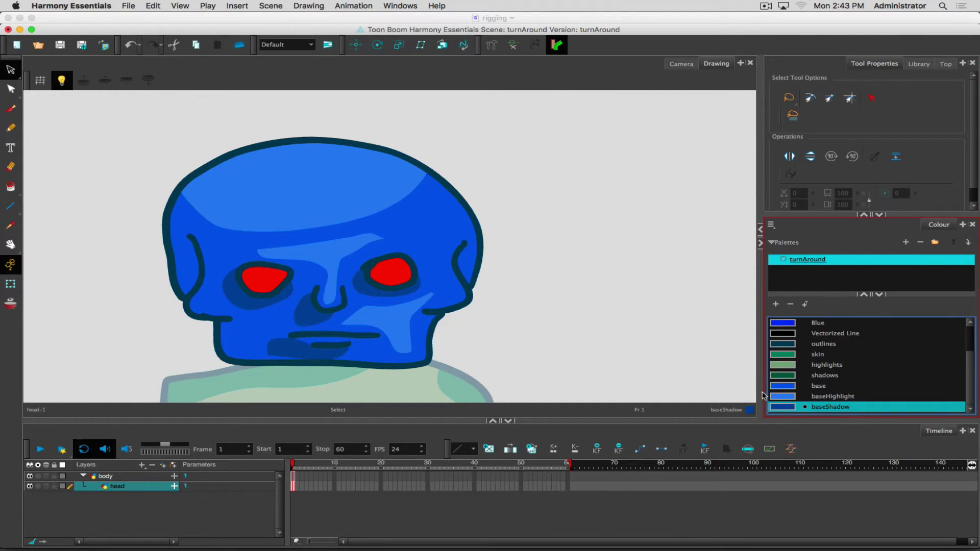
# Switch to the head-2 drawing and pencil Green guide lines for the skull-top and brow-and-nose highlights.
pyautogui.press('=')
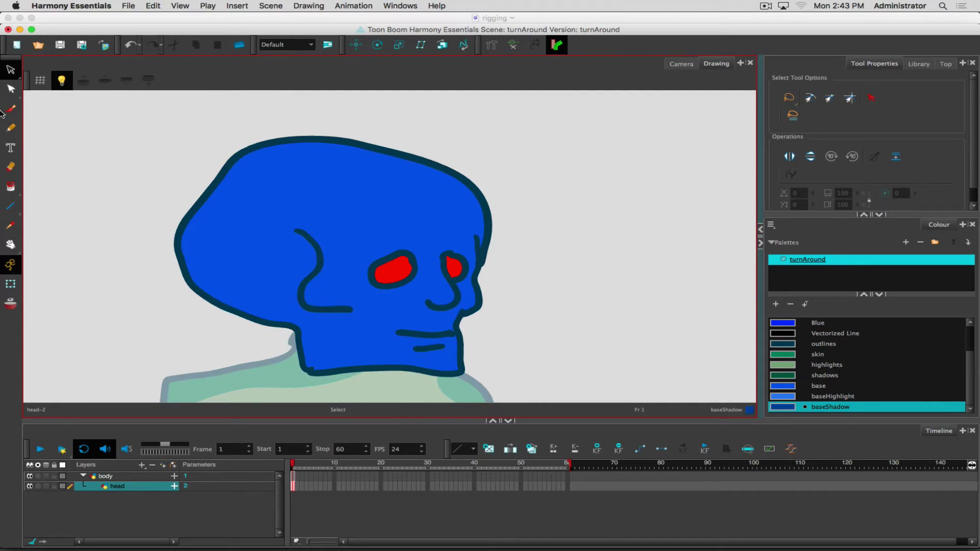
pyautogui.click(11, 127)
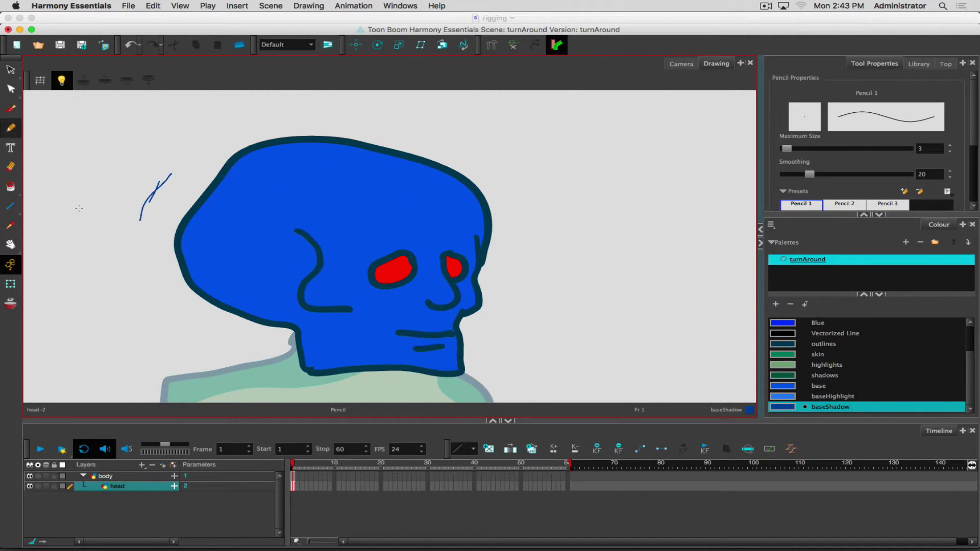
pyautogui.hotkey('alt', 's')
pyautogui.hotkey('ctrl', 'z')
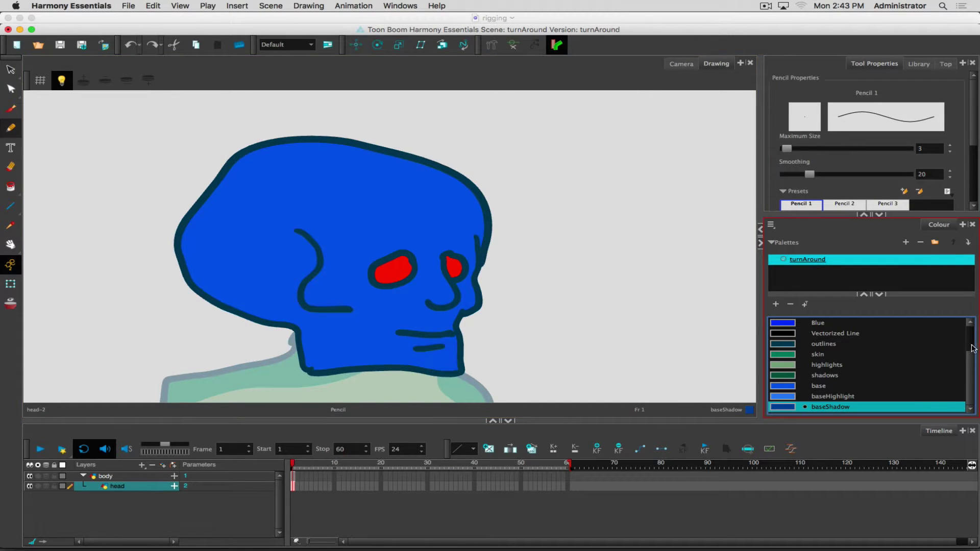
pyautogui.click(967, 364)
pyautogui.scroll(2, 970, 337)
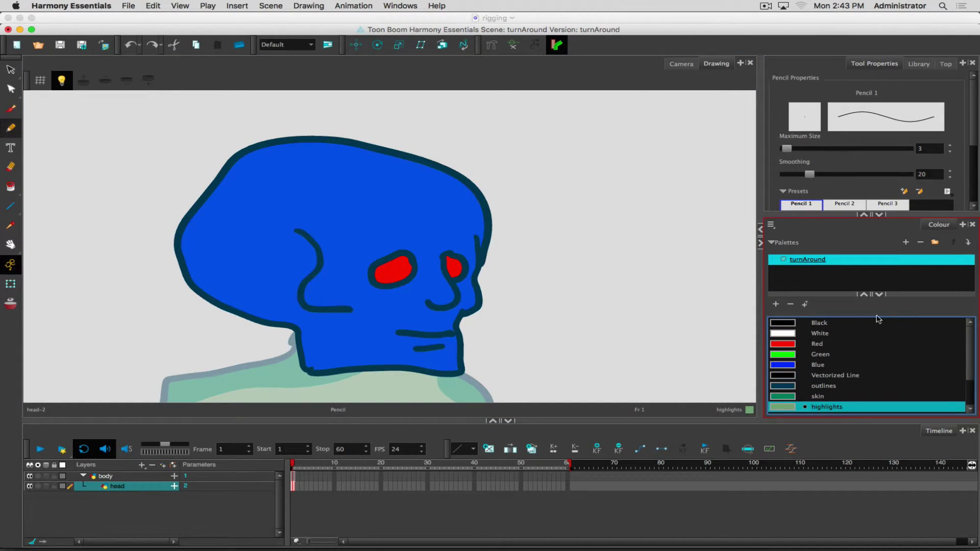
pyautogui.click(804, 354)
pyautogui.moveTo(170, 177)
pyautogui.mouseDown()
pyautogui.moveTo(147, 207)
pyautogui.moveTo(154, 234)
pyautogui.moveTo(183, 248)
pyautogui.moveTo(249, 216)
pyautogui.moveTo(389, 200)
pyautogui.moveTo(429, 155)
pyautogui.moveTo(362, 111)
pyautogui.moveTo(297, 107)
pyautogui.mouseUp()
pyautogui.moveTo(468, 153)
pyautogui.mouseDown()
pyautogui.moveTo(432, 209)
pyautogui.moveTo(379, 225)
pyautogui.moveTo(430, 242)
pyautogui.moveTo(432, 282)
pyautogui.moveTo(462, 236)
pyautogui.moveTo(520, 209)
pyautogui.moveTo(435, 129)
pyautogui.mouseUp()
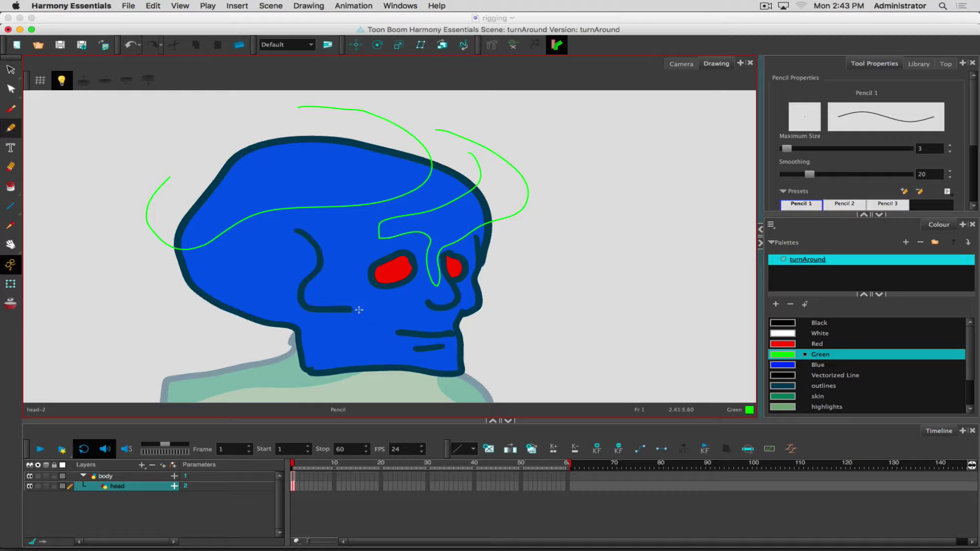
# Pencil Green guide lines for the cheek highlight and for the shadows around both eyes, below the nose and along the jaw.
pyautogui.moveTo(346, 282)
pyautogui.mouseDown()
pyautogui.moveTo(399, 297)
pyautogui.moveTo(393, 308)
pyautogui.moveTo(357, 305)
pyautogui.moveTo(346, 282)
pyautogui.mouseUp()
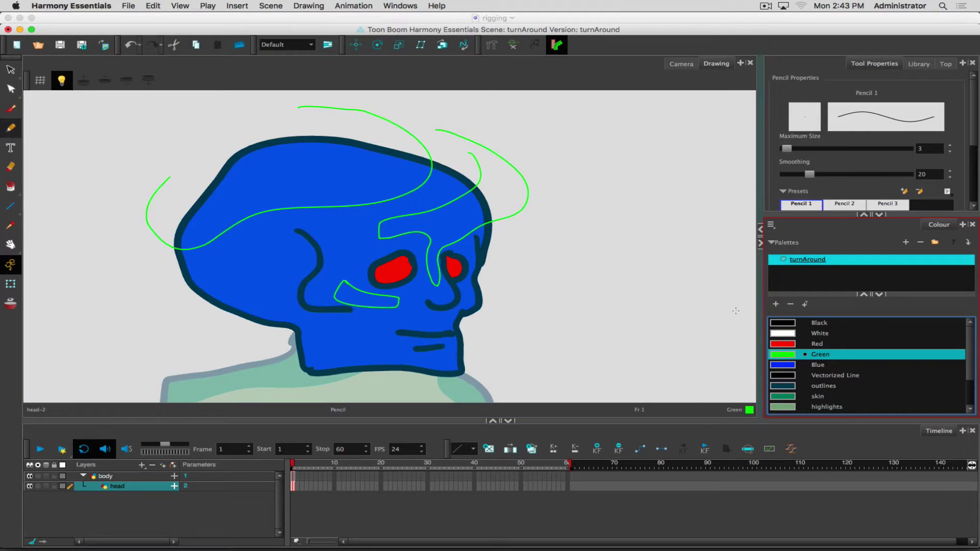
pyautogui.moveTo(413, 256)
pyautogui.mouseDown()
pyautogui.moveTo(422, 276)
pyautogui.moveTo(407, 290)
pyautogui.moveTo(370, 277)
pyautogui.mouseUp()
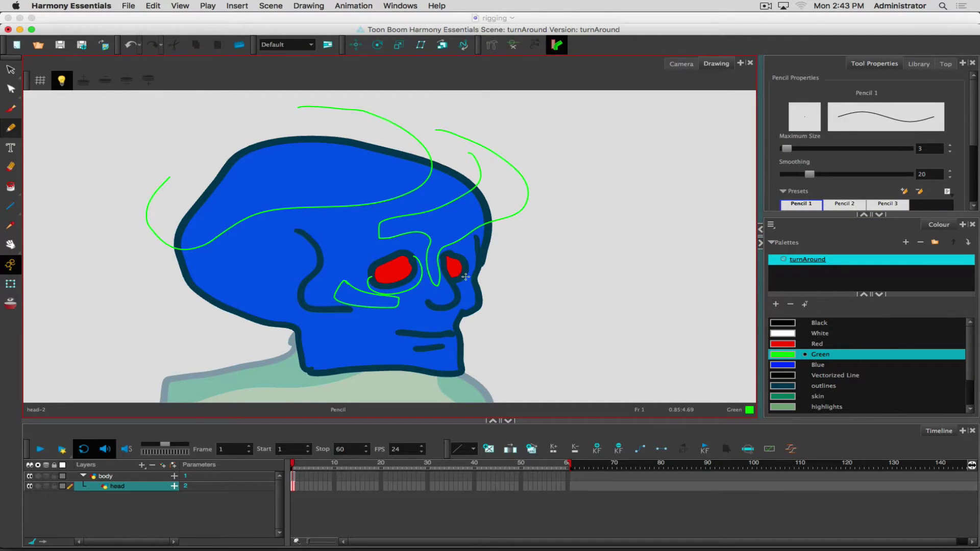
pyautogui.moveTo(465, 262)
pyautogui.mouseDown()
pyautogui.moveTo(456, 293)
pyautogui.moveTo(410, 314)
pyautogui.moveTo(446, 322)
pyautogui.moveTo(452, 308)
pyautogui.moveTo(445, 343)
pyautogui.moveTo(351, 360)
pyautogui.moveTo(337, 378)
pyautogui.moveTo(336, 390)
pyautogui.moveTo(392, 395)
pyautogui.mouseUp()
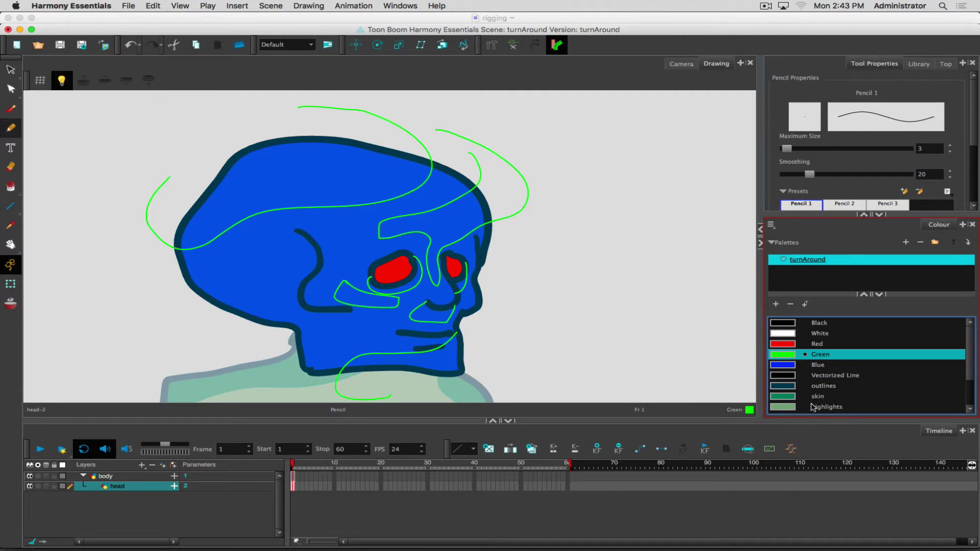
# Fill the outlined skull-top, brow and cheek areas with the baseHighlight swatch using the Paint tool.
pyautogui.scroll(-2, 964, 360)
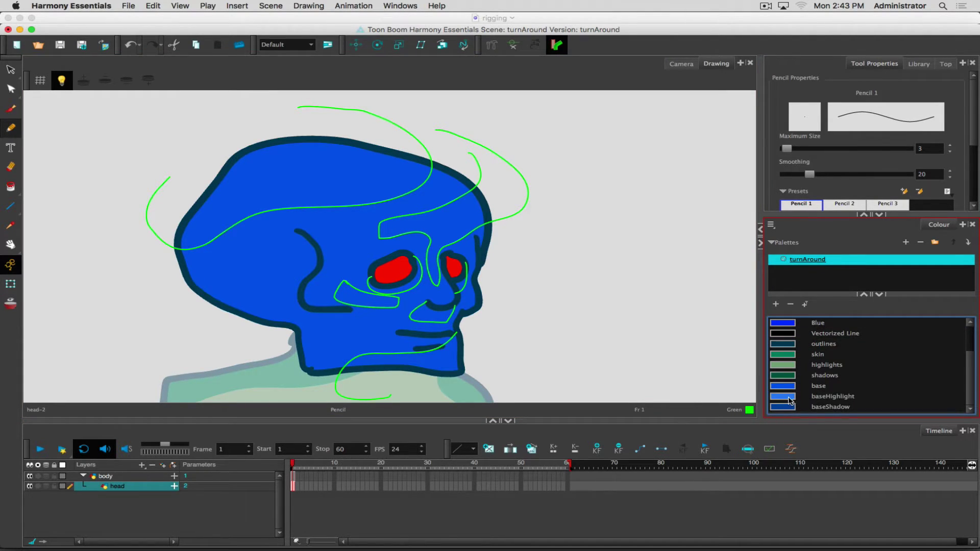
pyautogui.click(790, 398)
pyautogui.click(11, 187)
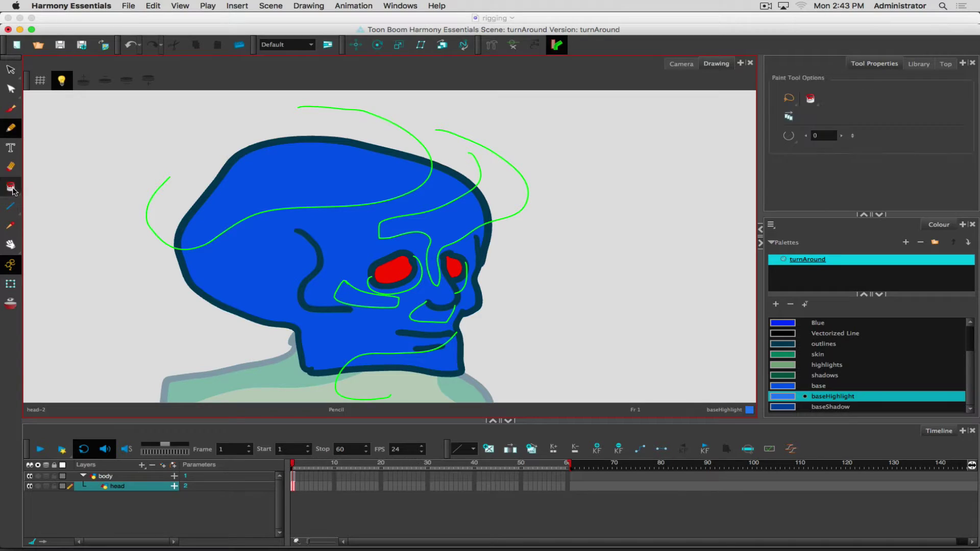
pyautogui.click(241, 192)
pyautogui.click(446, 225)
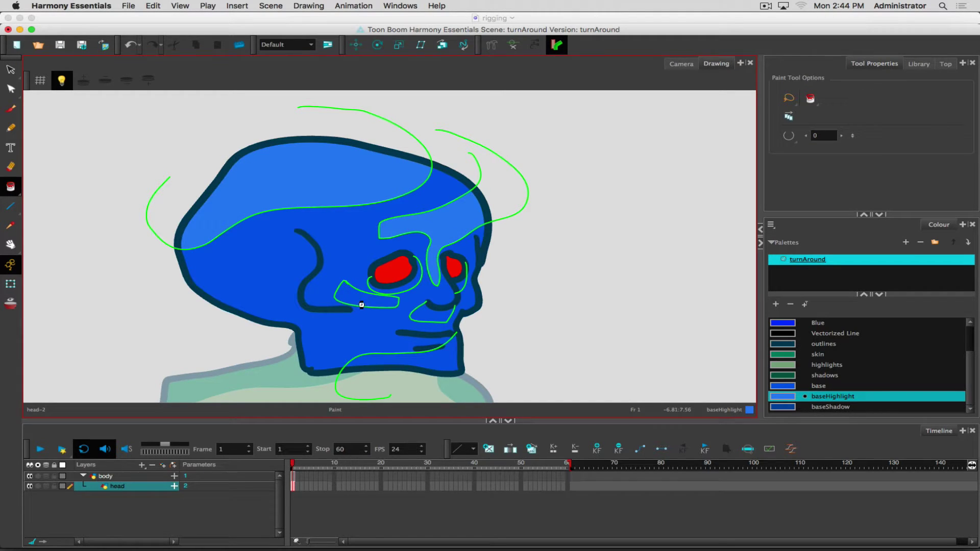
pyautogui.click(362, 304)
# Fill the outlined jaw, nose and eye shadow areas with the baseShadow swatch.
pyautogui.click(782, 406)
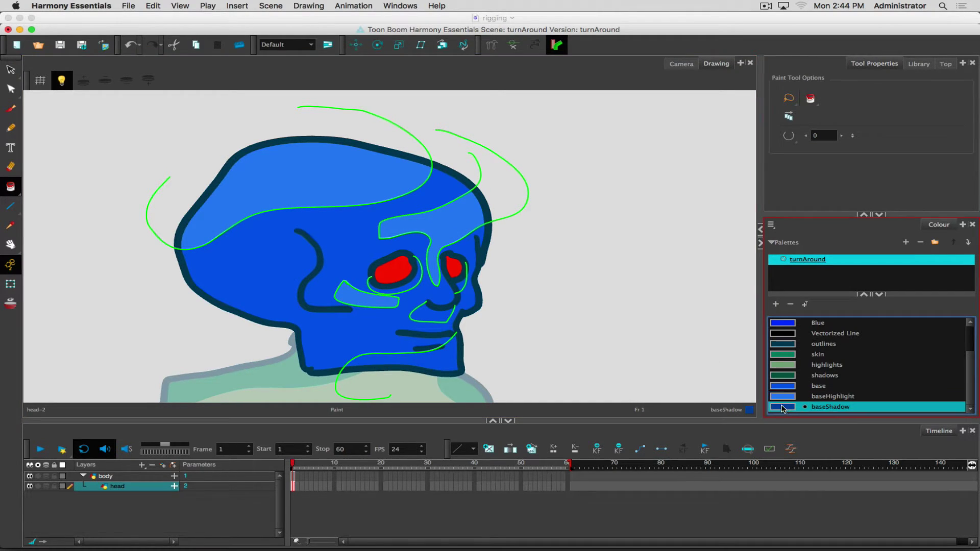
pyautogui.click(442, 357)
pyautogui.click(430, 315)
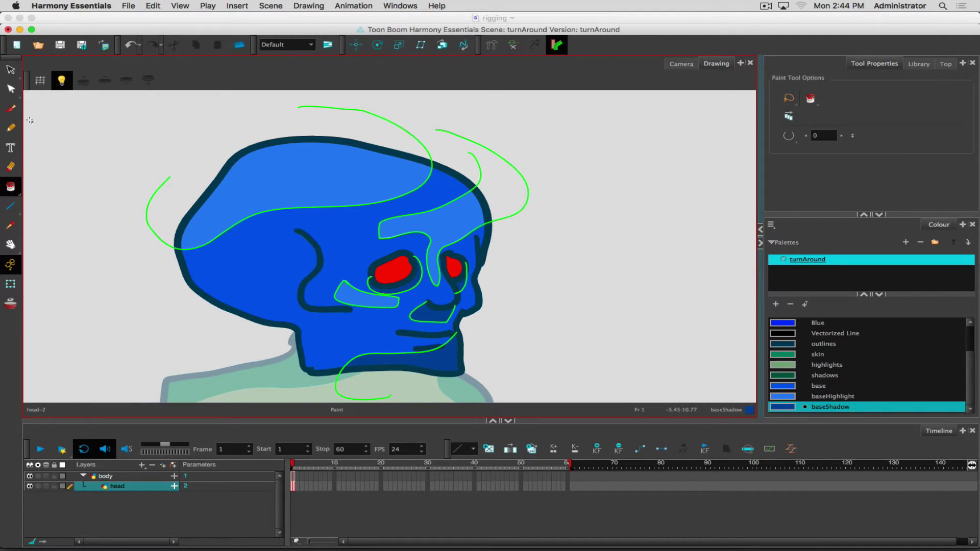
# Delete the green guide lines around the skull-top and brow highlights and the jaw shadow using the Select tool.
pyautogui.click(9, 66)
pyautogui.moveTo(333, 121)
pyautogui.mouseDown()
pyautogui.moveTo(453, 138)
pyautogui.moveTo(544, 188)
pyautogui.moveTo(441, 148)
pyautogui.moveTo(339, 197)
pyautogui.mouseUp()
pyautogui.press('Delete')
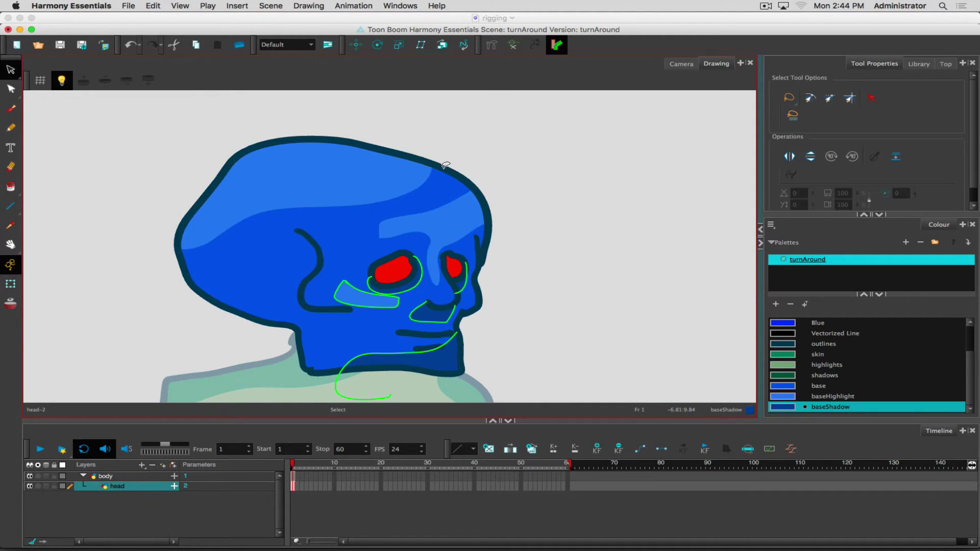
pyautogui.click(372, 391)
pyautogui.press('Delete')
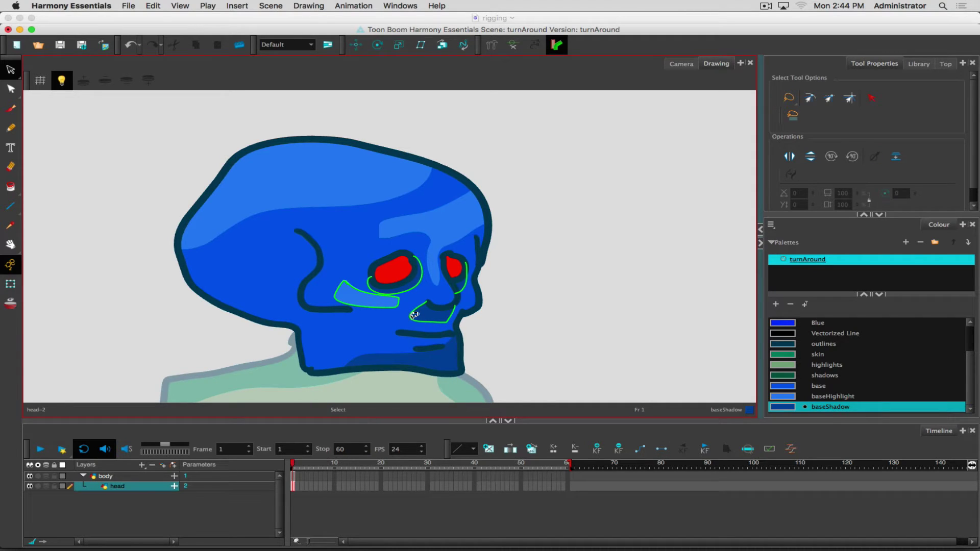
pyautogui.hotkey('ctrl', 'a')
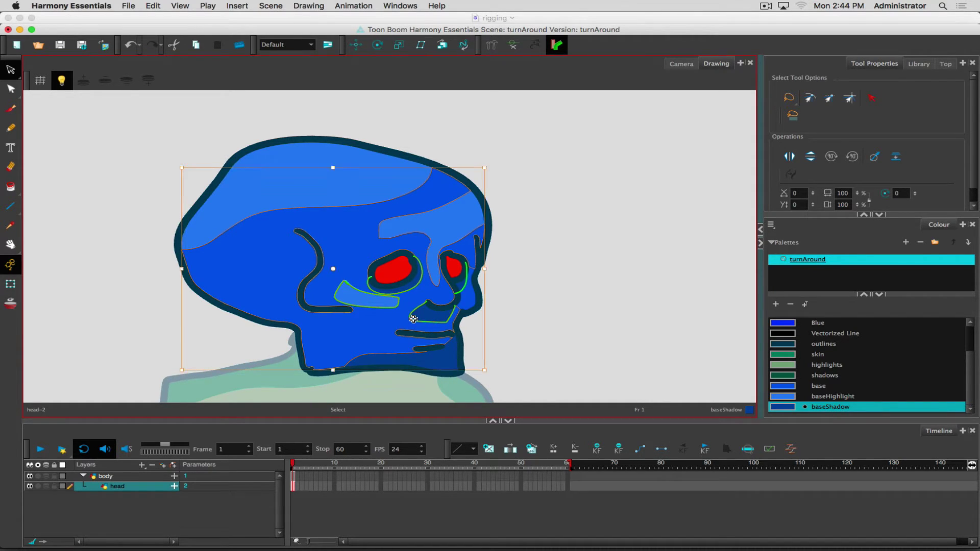
pyautogui.click(567, 321)
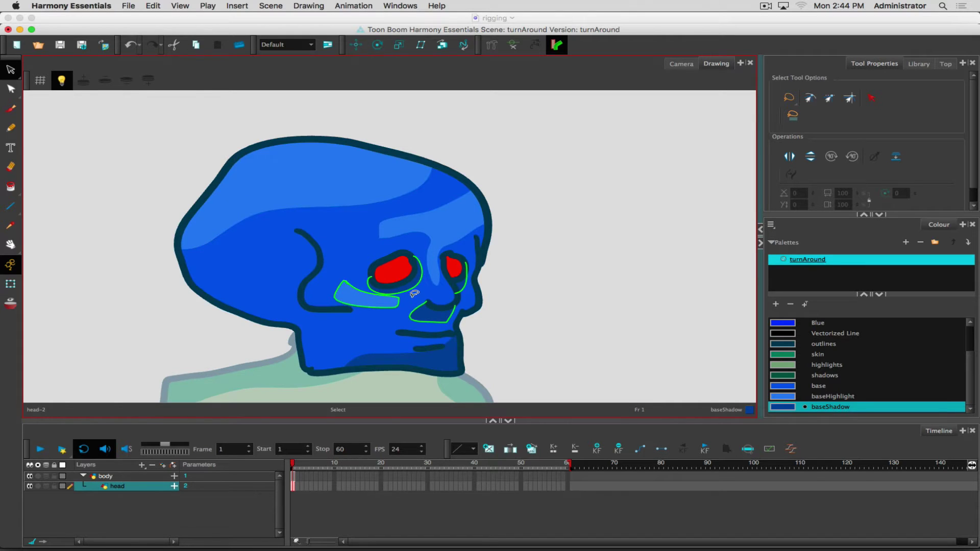
# Delete the green guide lines around the larger eye's shadow and the cheek highlight.
pyautogui.scroll(5, 413, 292)
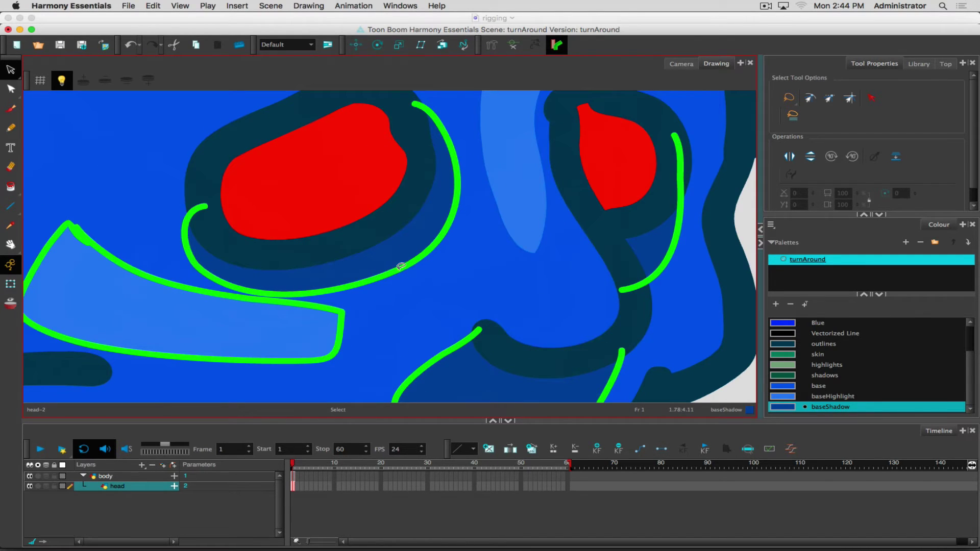
pyautogui.click(457, 252)
pyautogui.press('Delete')
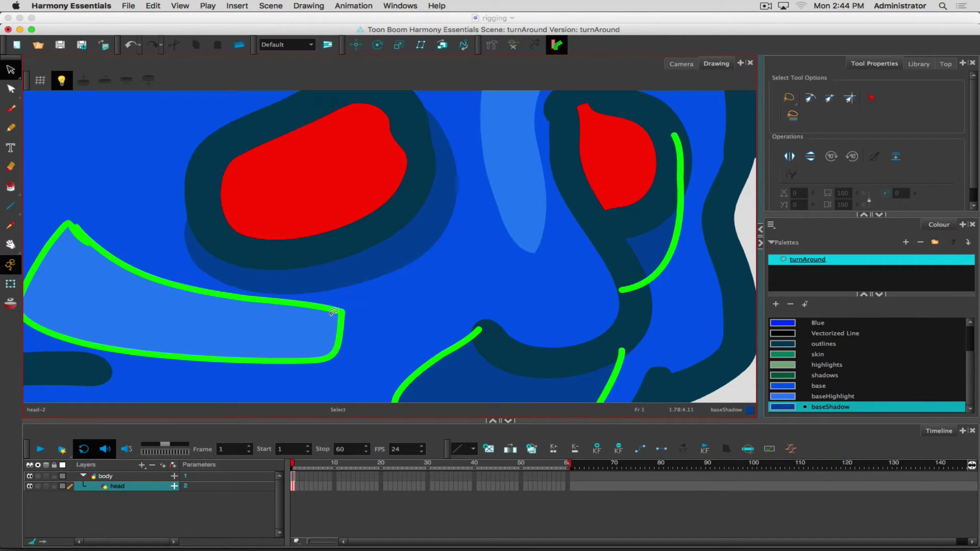
pyautogui.click(341, 309)
pyautogui.press('Delete')
# Delete the green guide lines around the nose shadow and the smaller eye's shadow, plus the short leftover piece on the cheek highlight.
pyautogui.click(447, 350)
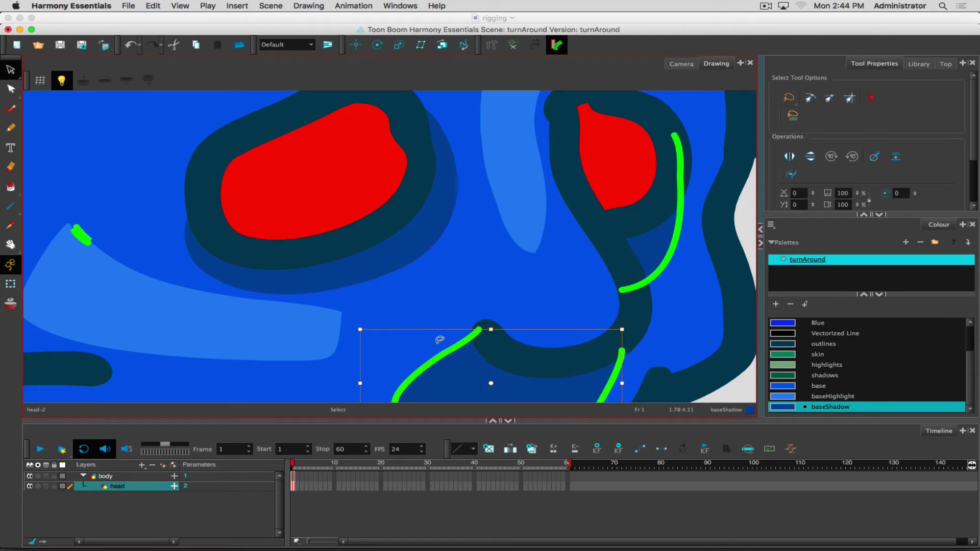
pyautogui.press('Delete')
pyautogui.click(91, 239)
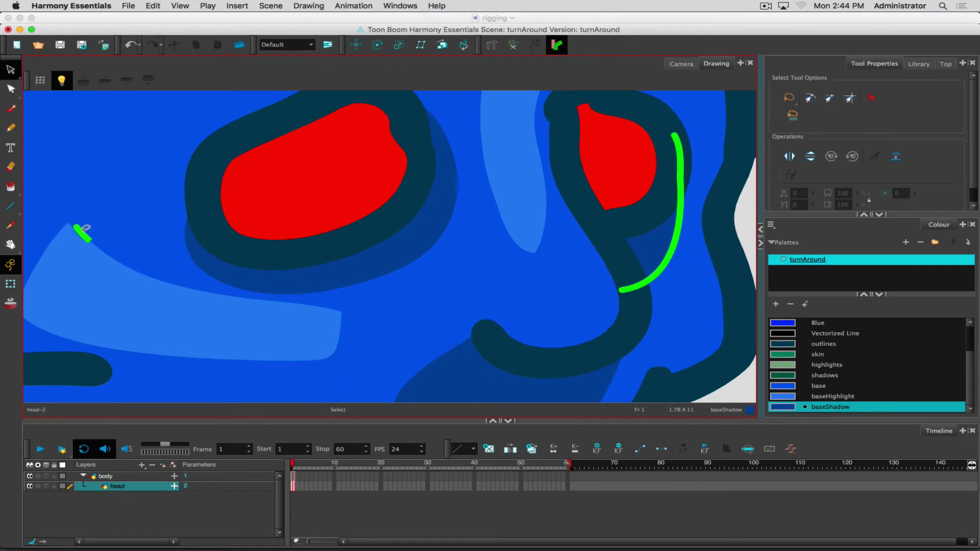
pyautogui.press('Delete')
pyautogui.moveTo(654, 277); pyautogui.dragTo(648, 274)
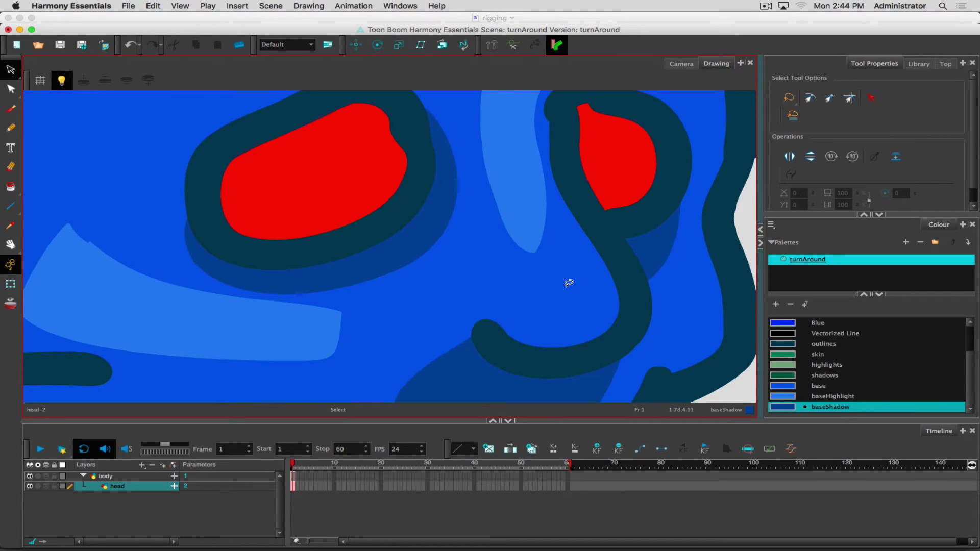
# Switch to the side-view drawing head-3 and choose the Brush tool with the baseHighlight swatch.
pyautogui.hotkey('shift', 'm')
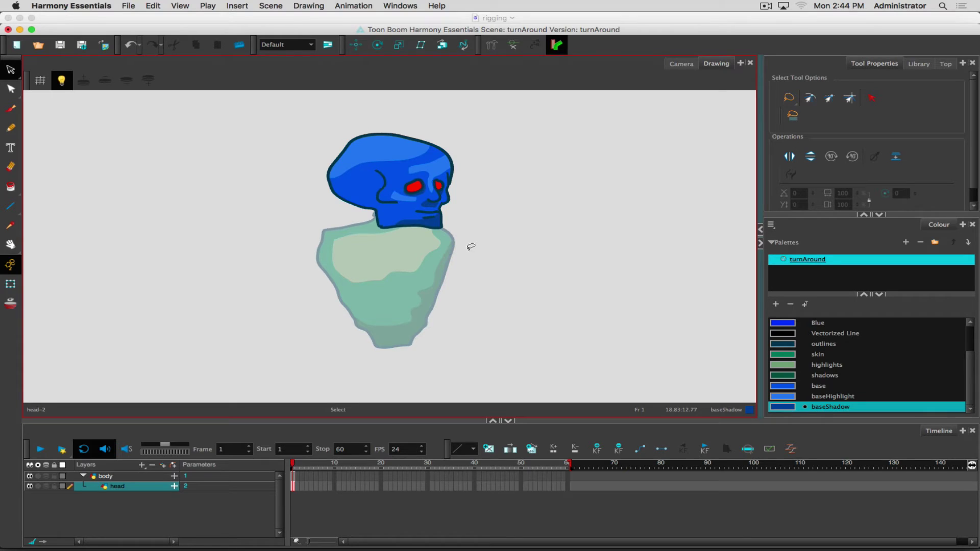
pyautogui.click(11, 109)
pyautogui.click(833, 396)
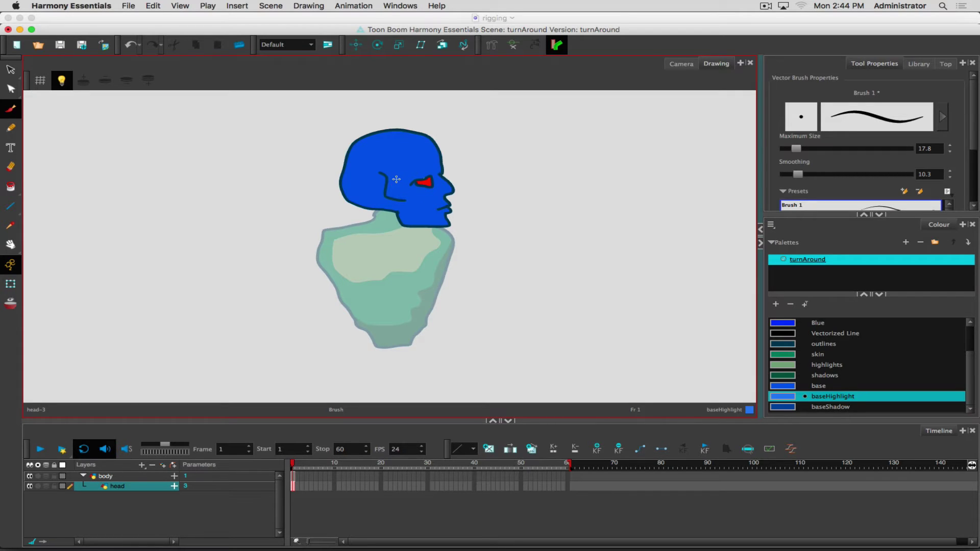
pyautogui.moveTo(396, 179)
pyautogui.mouseDown()
pyautogui.moveTo(394, 187)
pyautogui.moveTo(408, 189)
pyautogui.mouseUp()
pyautogui.moveTo(423, 158)
pyautogui.mouseDown()
pyautogui.moveTo(401, 154)
pyautogui.moveTo(402, 164)
pyautogui.moveTo(369, 159)
pyautogui.moveTo(349, 174)
pyautogui.moveTo(352, 149)
pyautogui.moveTo(367, 137)
pyautogui.moveTo(399, 143)
pyautogui.mouseUp()
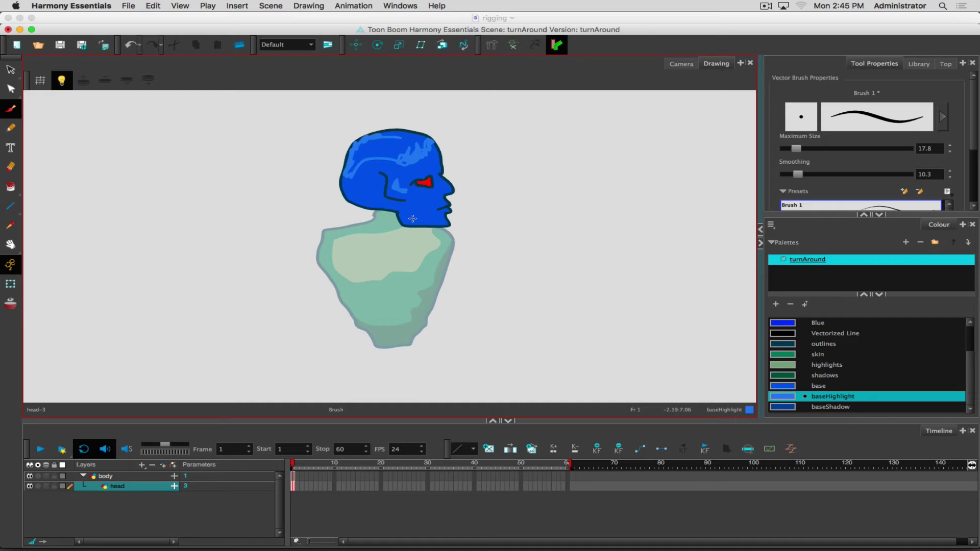
pyautogui.press('super+z')
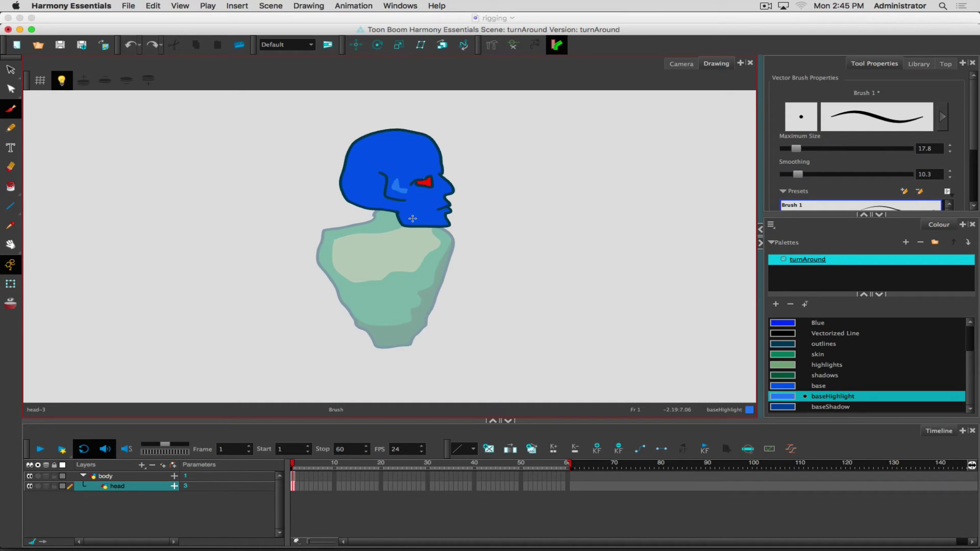
pyautogui.press('super+z')
# Brush small baseHighlight patches onto the side-view head's cheek, nose, mouth area and chin.
pyautogui.moveTo(435, 206); pyautogui.dragTo(445, 212)
pyautogui.moveTo(410, 193); pyautogui.dragTo(401, 192)
# Pencil Green guide lines on the side-view head for the skull-top highlight and the jaw, nose-to-mouth and eye shadows.
pyautogui.click(10, 127)
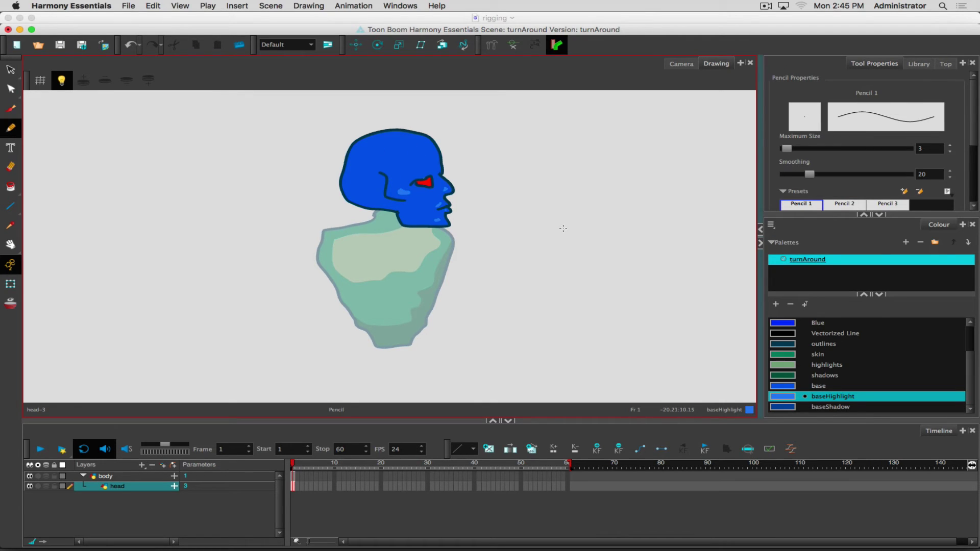
pyautogui.scroll(2, 970, 376)
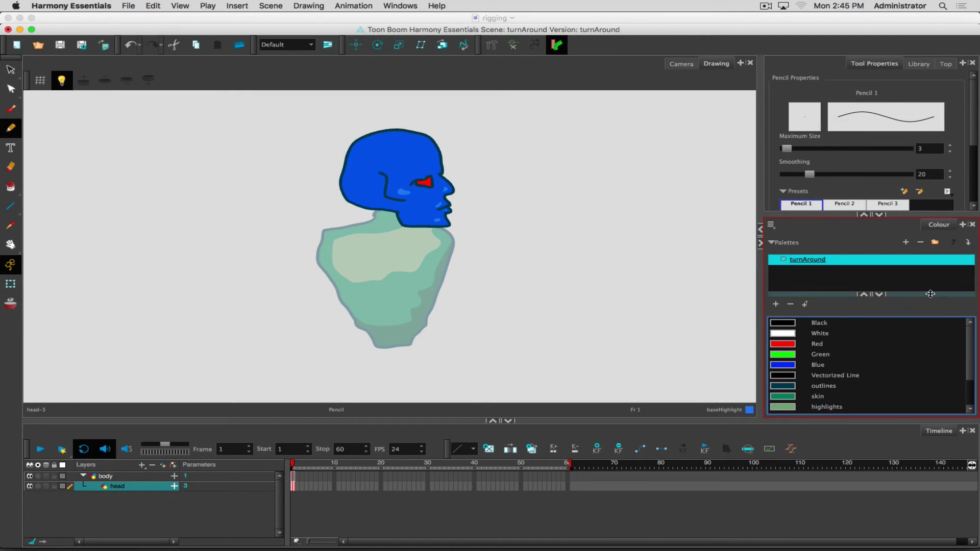
pyautogui.click(784, 355)
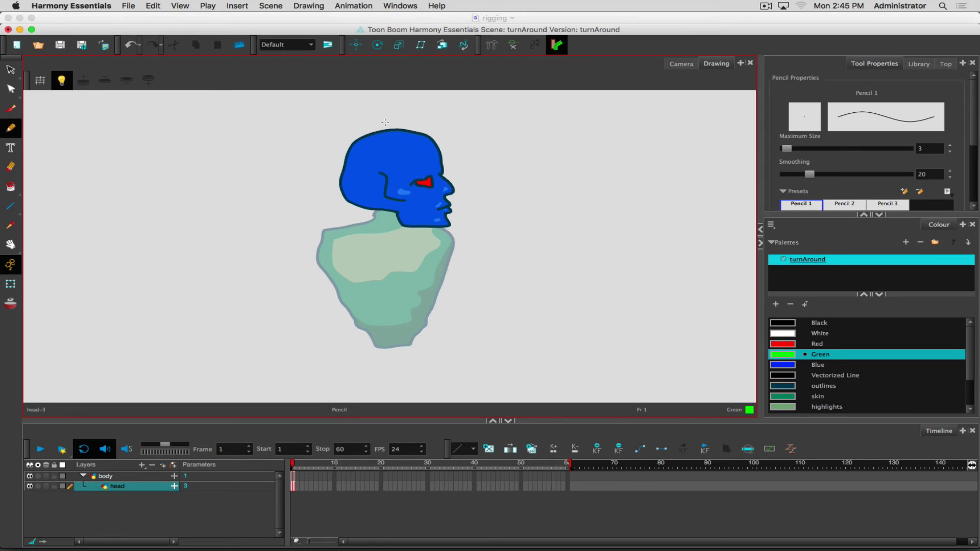
pyautogui.moveTo(385, 123)
pyautogui.mouseDown()
pyautogui.moveTo(416, 142)
pyautogui.moveTo(408, 155)
pyautogui.moveTo(368, 166)
pyautogui.moveTo(336, 158)
pyautogui.moveTo(337, 124)
pyautogui.mouseUp()
pyautogui.moveTo(421, 238)
pyautogui.mouseDown()
pyautogui.moveTo(428, 228)
pyautogui.moveTo(409, 211)
pyautogui.moveTo(368, 210)
pyautogui.mouseUp()
pyautogui.moveTo(435, 200); pyautogui.dragTo(466, 206)
pyautogui.moveTo(414, 186)
pyautogui.mouseDown()
pyautogui.moveTo(434, 193)
pyautogui.moveTo(440, 180)
pyautogui.moveTo(425, 177)
pyautogui.mouseUp()
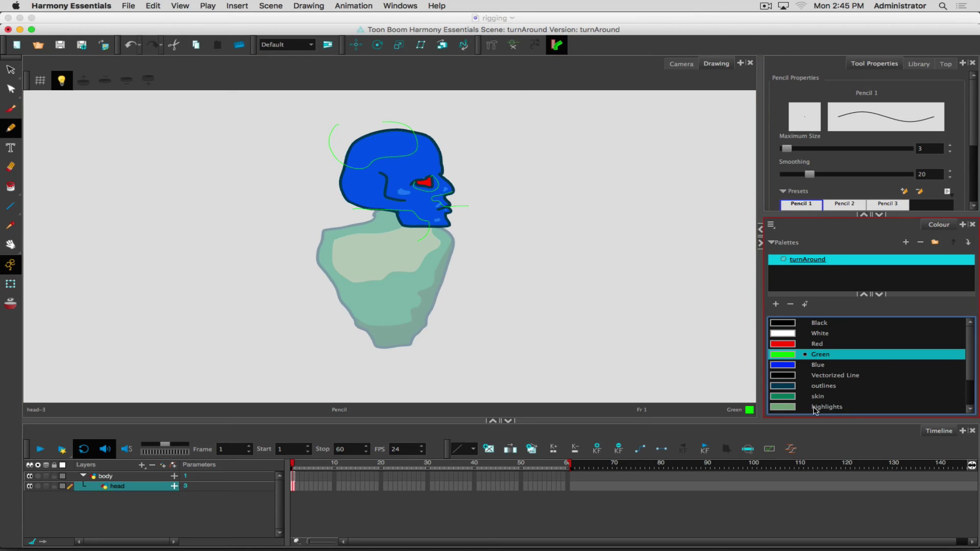
# Fill the skull-top highlight area of the side-view head with the baseHighlight swatch using the Paint tool.
pyautogui.moveTo(968, 348); pyautogui.dragTo(958, 409)
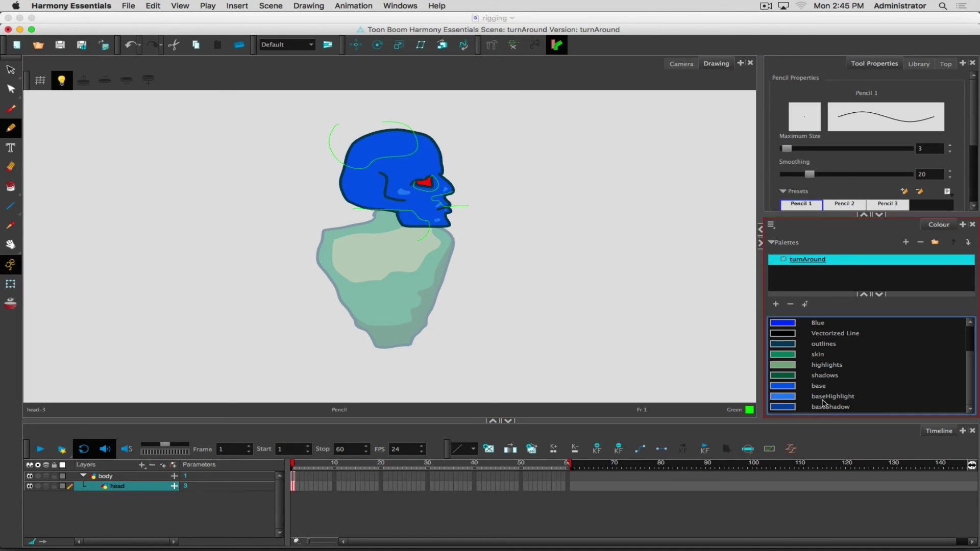
pyautogui.click(787, 398)
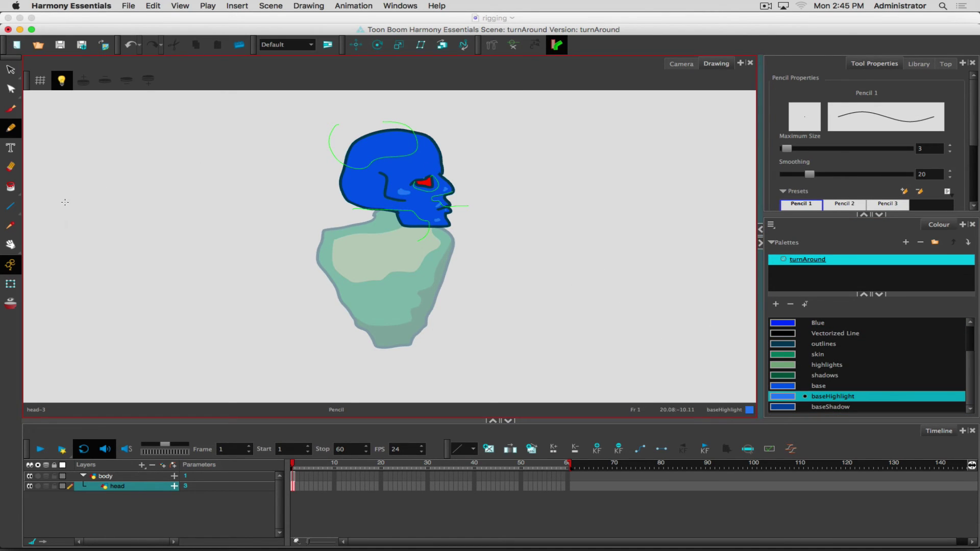
pyautogui.click(11, 186)
pyautogui.click(380, 154)
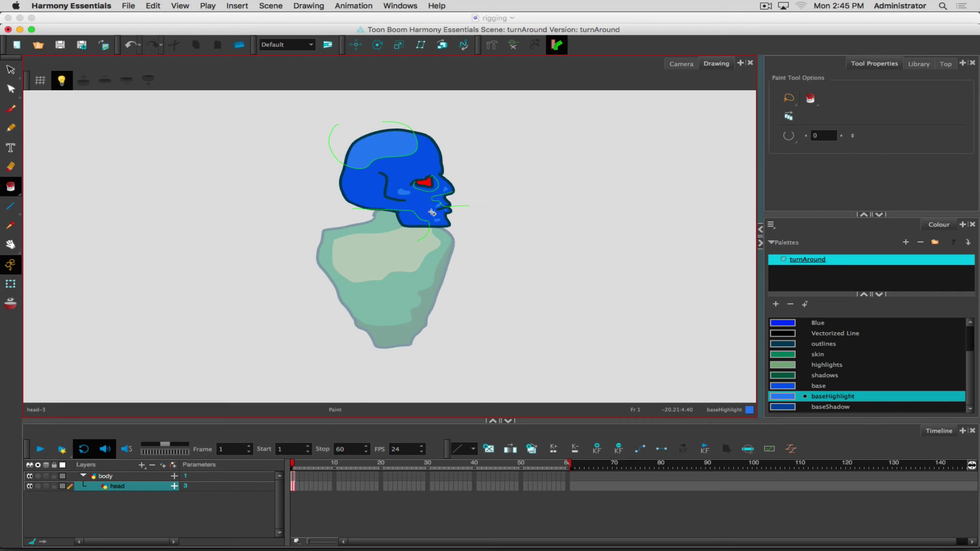
# Fill the side-view head's eye, nose-to-mouth and jaw shadow areas with the baseShadow swatch.
pyautogui.click(782, 408)
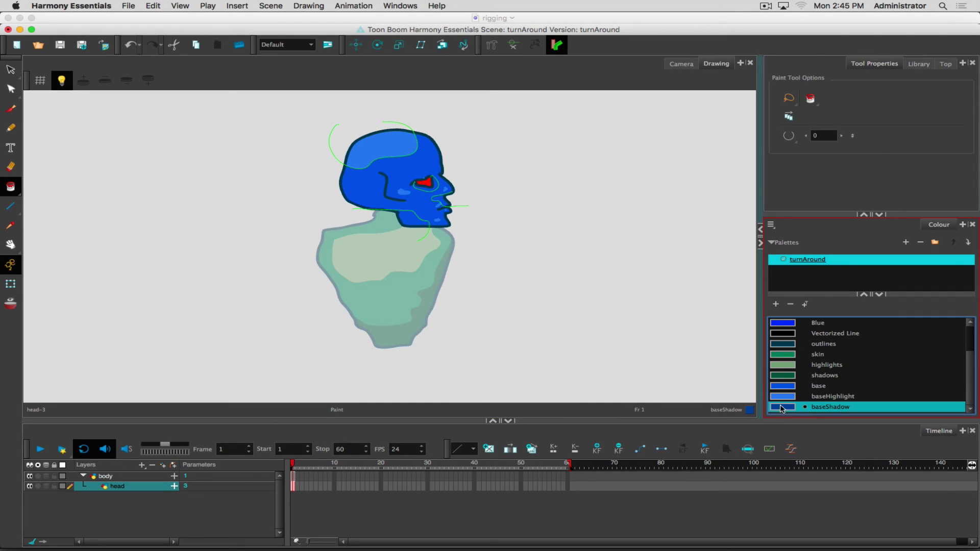
pyautogui.click(437, 185)
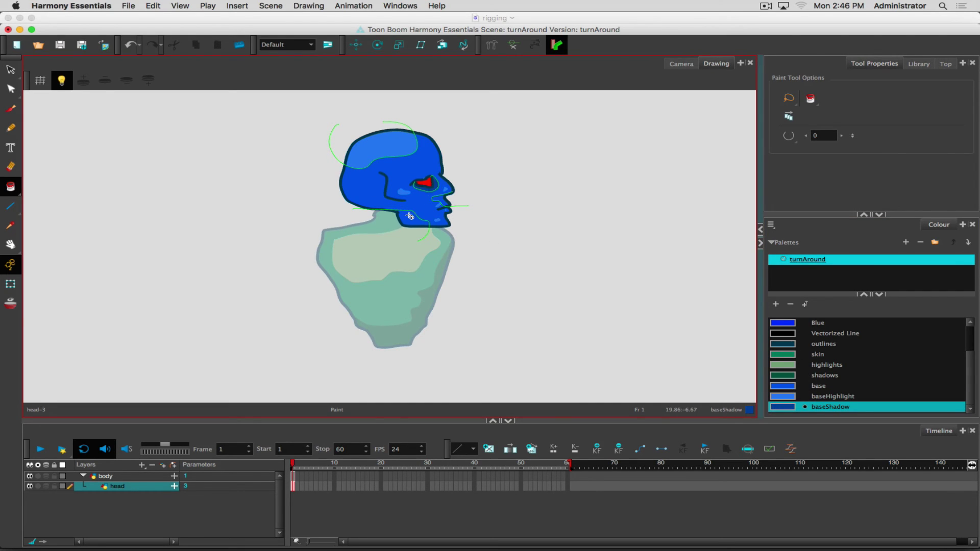
pyautogui.click(408, 220)
# Delete the green guide lines of the skull-top highlight and the nose-to-mouth and jaw shadows on the side-view head.
pyautogui.click(11, 69)
pyautogui.click(384, 123)
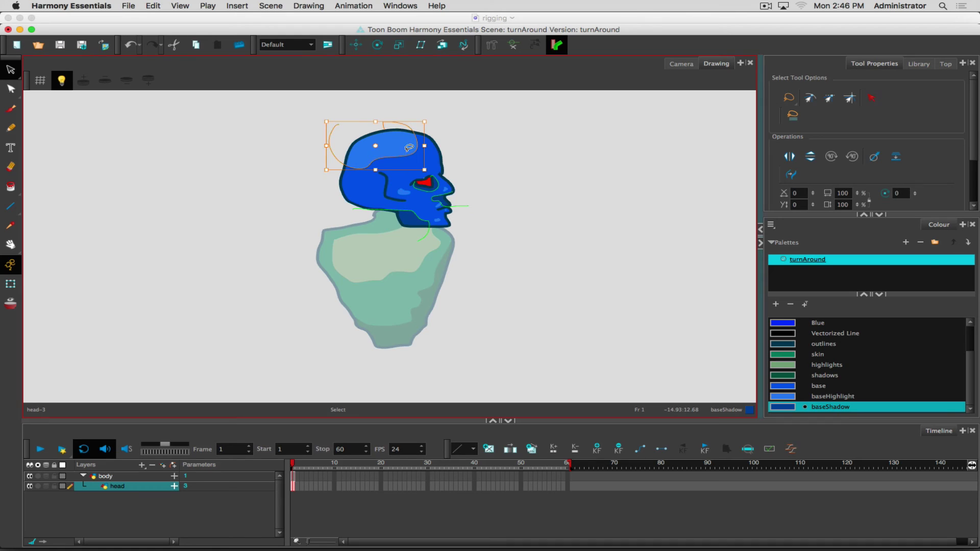
pyautogui.press('Delete')
pyautogui.click(462, 207)
pyautogui.press('Delete')
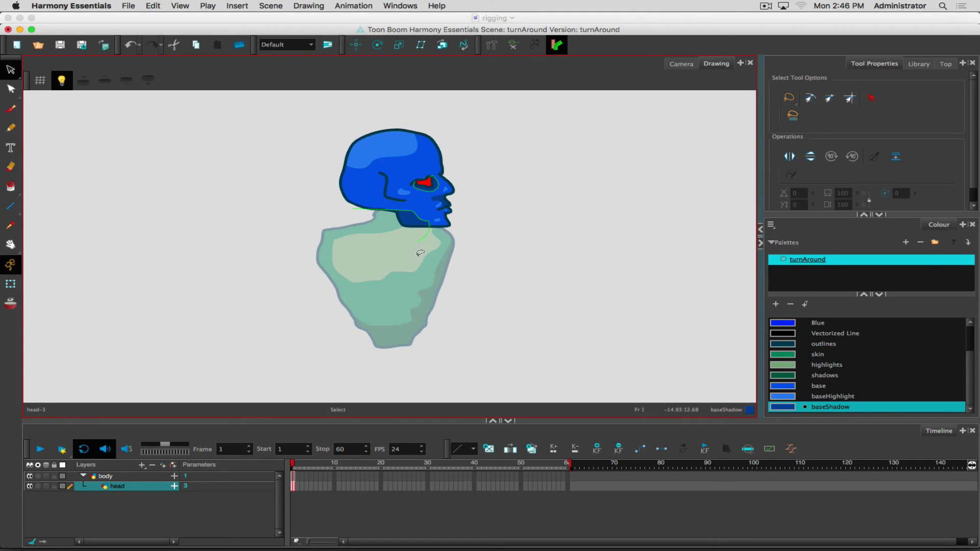
pyautogui.click(410, 210)
pyautogui.press('Delete')
# Delete the green guide line around the side-view head's eye shadow.
pyautogui.click(432, 186)
pyautogui.click(478, 151)
pyautogui.click(440, 177)
pyautogui.click(491, 154)
pyautogui.scroll(5, 432, 182)
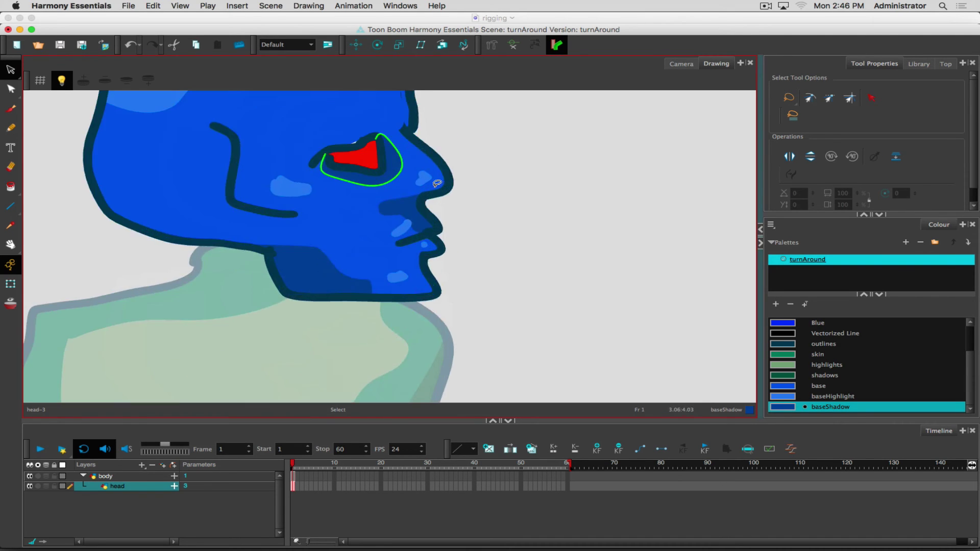
pyautogui.click(404, 158)
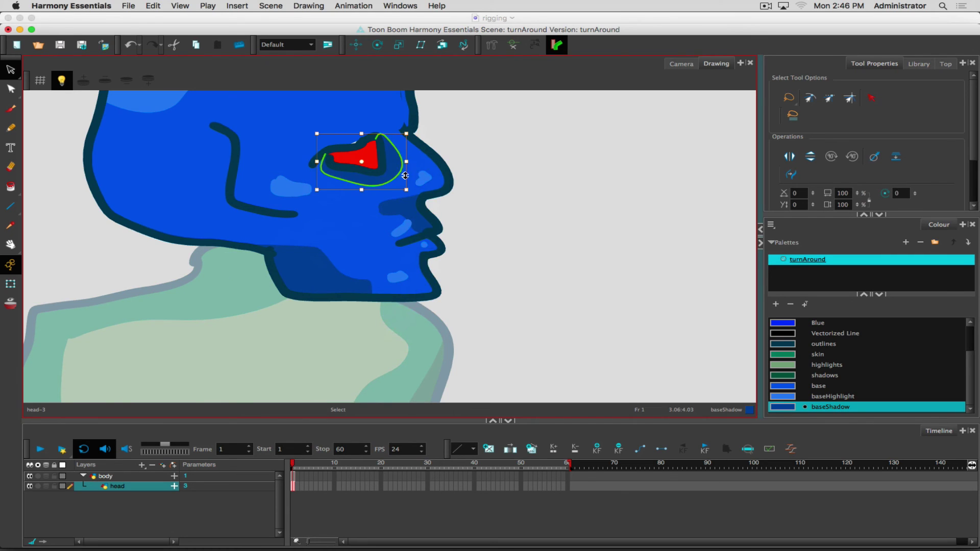
pyautogui.press('Escape')
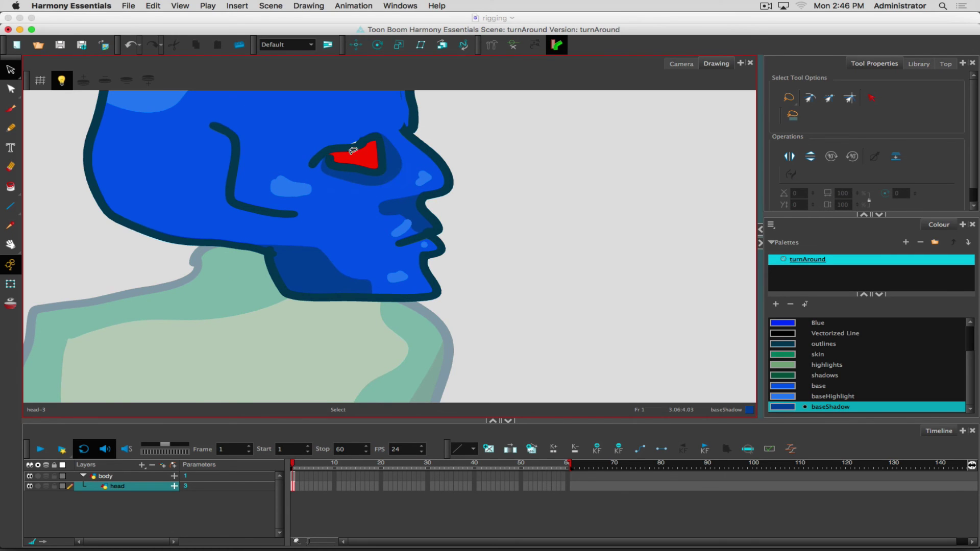